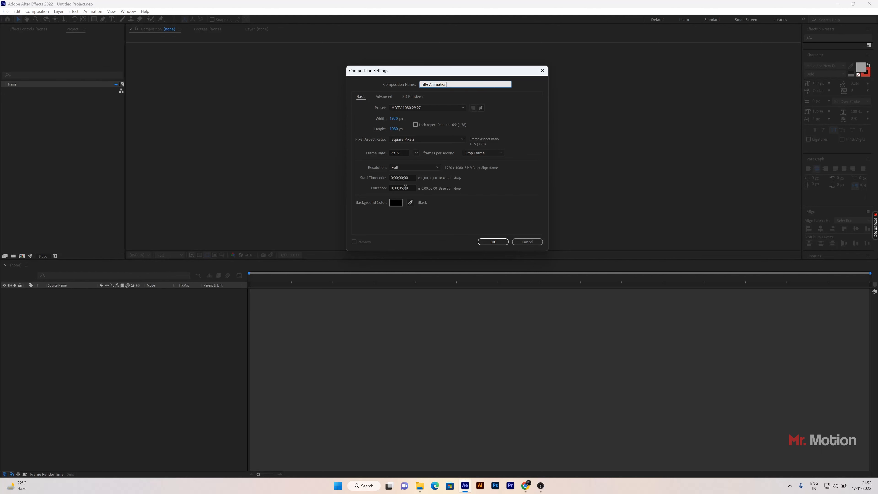
# Create the Title Animation composition with the HDTV 1080 29.97 preset and a 5-second duration
pyautogui.click(494, 242)
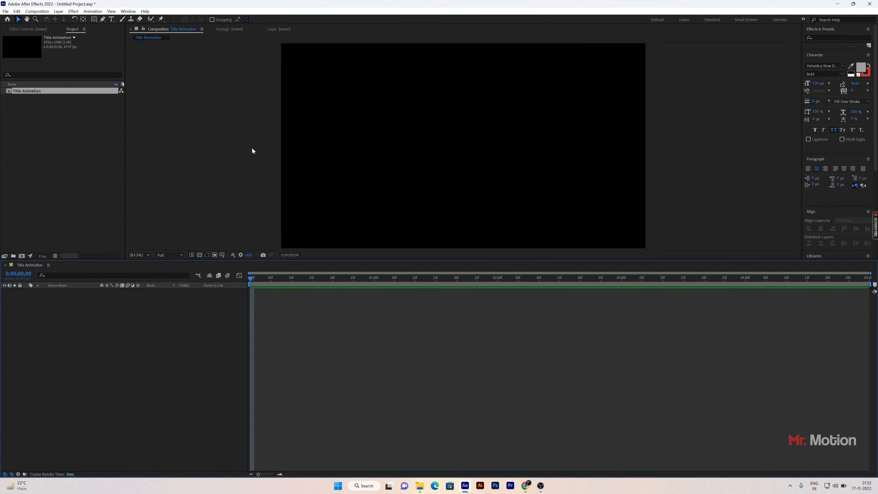
# Draw a circle with the Ellipse tool and centre it horizontally and vertically in the composition
pyautogui.click(96, 19)
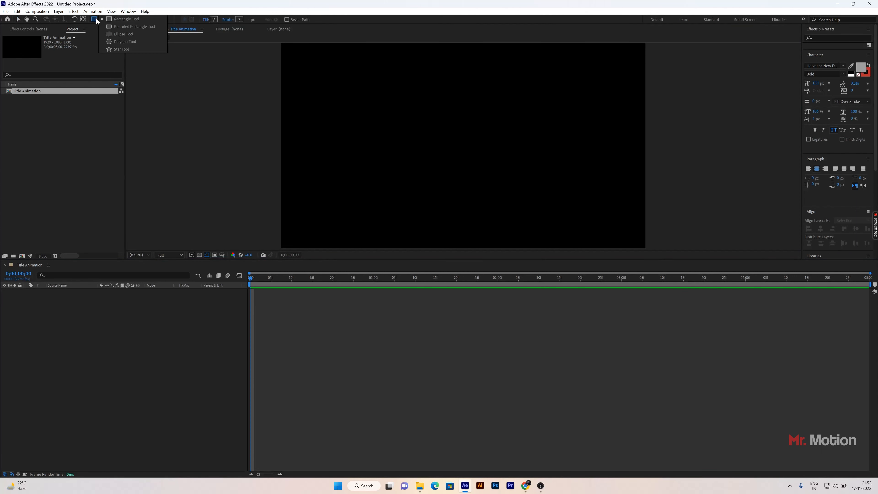
pyautogui.click(118, 34)
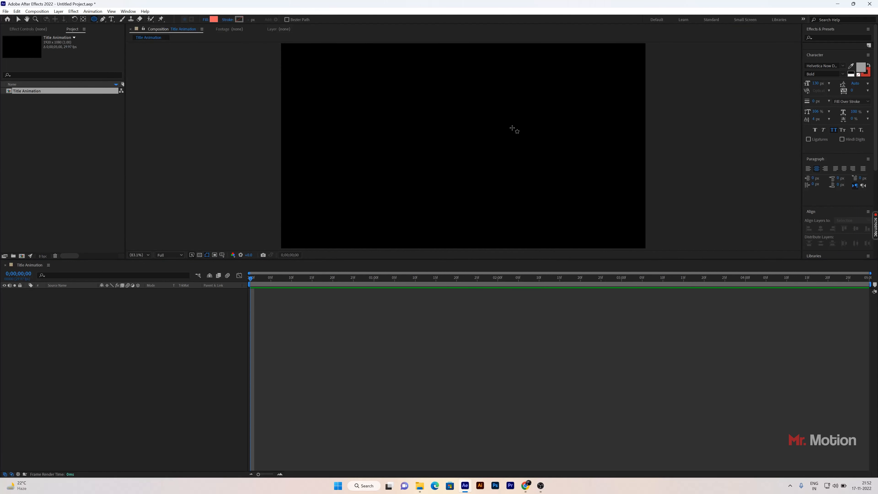
pyautogui.moveTo(427, 115)
pyautogui.mouseDown()
pyautogui.moveTo(478, 166)
pyautogui.moveTo(515, 173)
pyautogui.moveTo(507, 168)
pyautogui.mouseUp()
pyautogui.press('v')
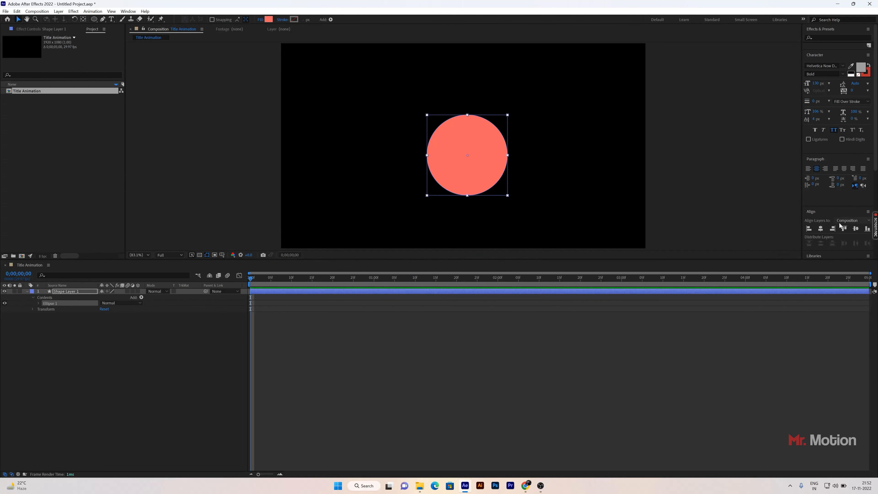
pyautogui.click(821, 228)
pyautogui.click(856, 228)
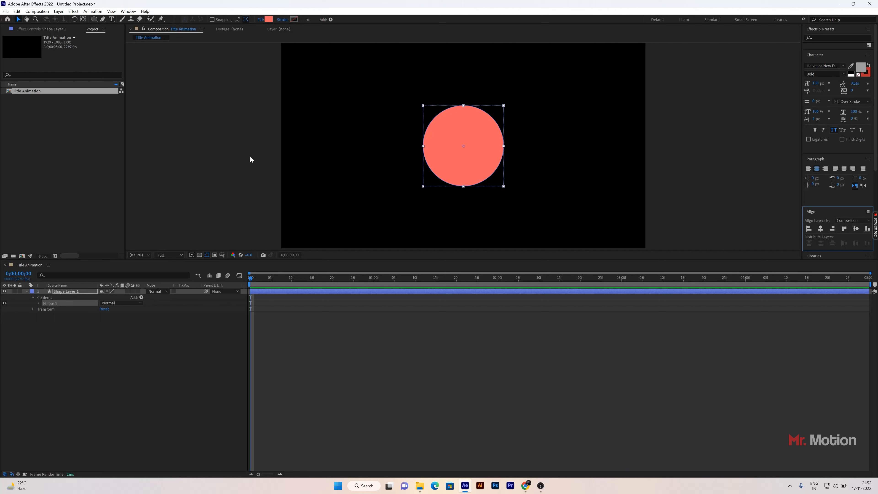
# Set the circle's fill to None and its stroke colour to salmon red FF7474
pyautogui.click(260, 19)
pyautogui.click(193, 106)
pyautogui.click(216, 146)
pyautogui.click(295, 20)
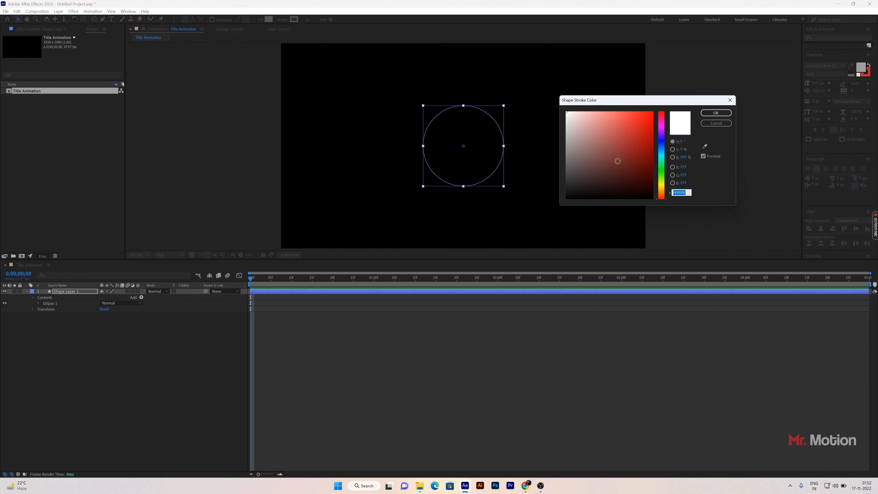
pyautogui.moveTo(618, 158); pyautogui.dragTo(613, 104)
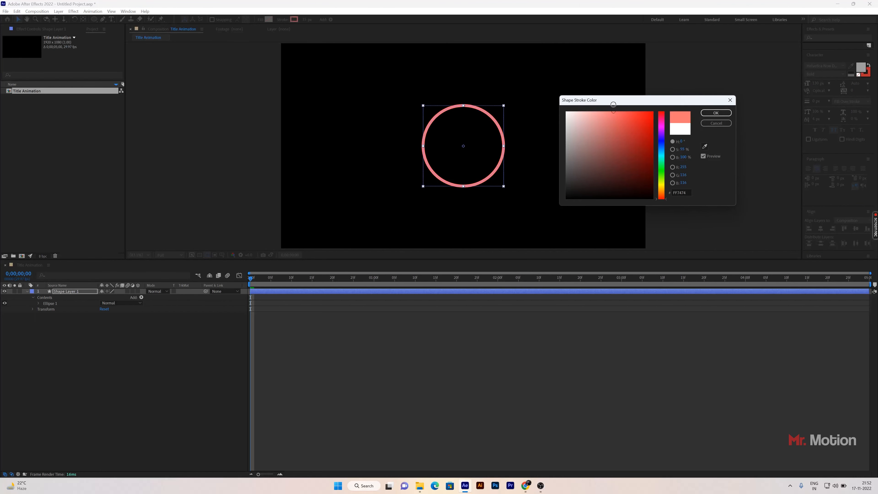
pyautogui.click(716, 113)
# Increase the circle's stroke width until the stroke fills the whole inside of the circle
pyautogui.moveTo(304, 20)
pyautogui.mouseDown()
pyautogui.moveTo(425, 0)
pyautogui.moveTo(432, 17)
pyautogui.mouseUp()
pyautogui.click(588, 164)
pyautogui.click(475, 182)
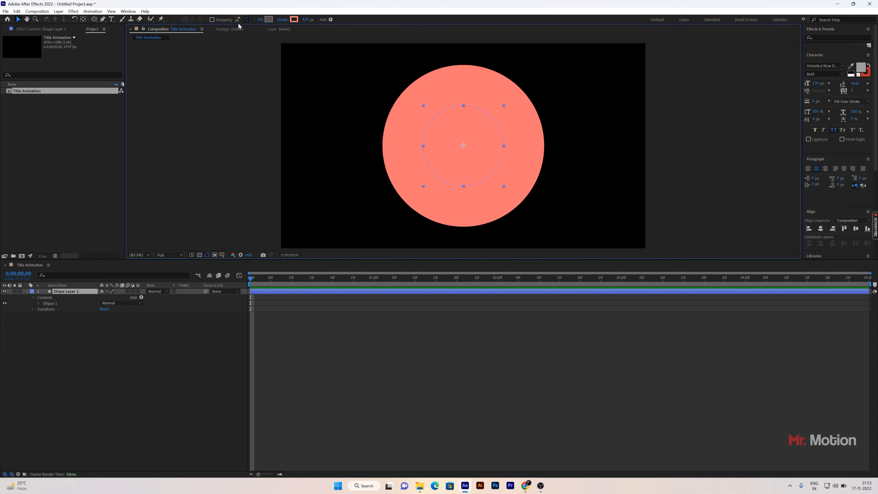
# Move the circle layer's anchor point to the lowest point of its circular path
pyautogui.click(84, 19)
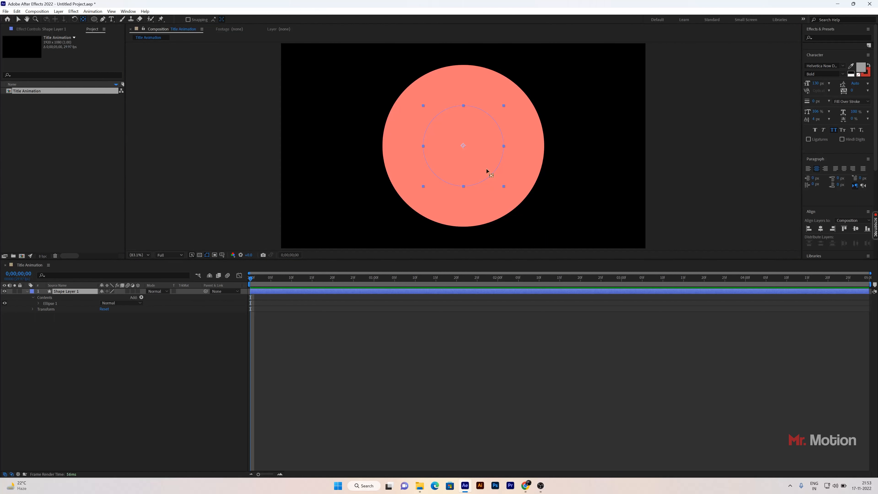
pyautogui.moveTo(463, 145); pyautogui.dragTo(462, 151)
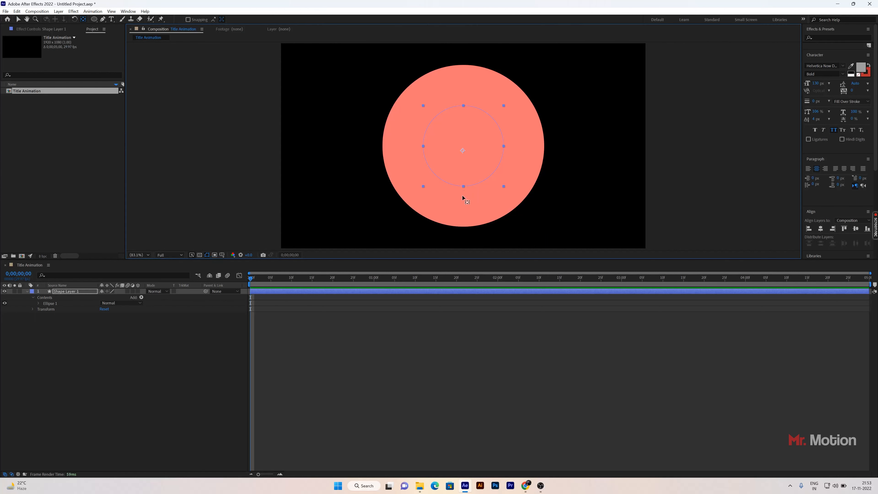
pyautogui.moveTo(463, 198); pyautogui.dragTo(463, 185)
pyautogui.click(19, 20)
pyautogui.click(186, 351)
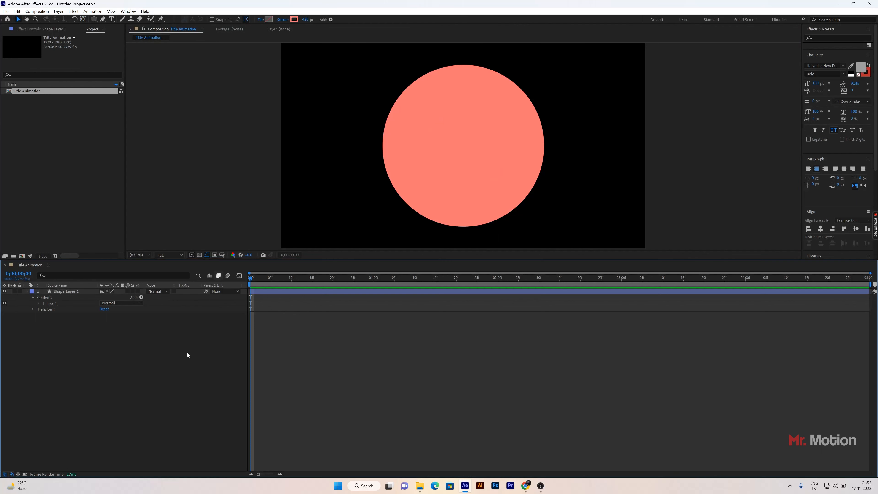
# Add a Trim Paths operator to the contents of Shape Layer 1
pyautogui.click(83, 291)
pyautogui.press('u')
pyautogui.click(118, 331)
pyautogui.click(74, 291)
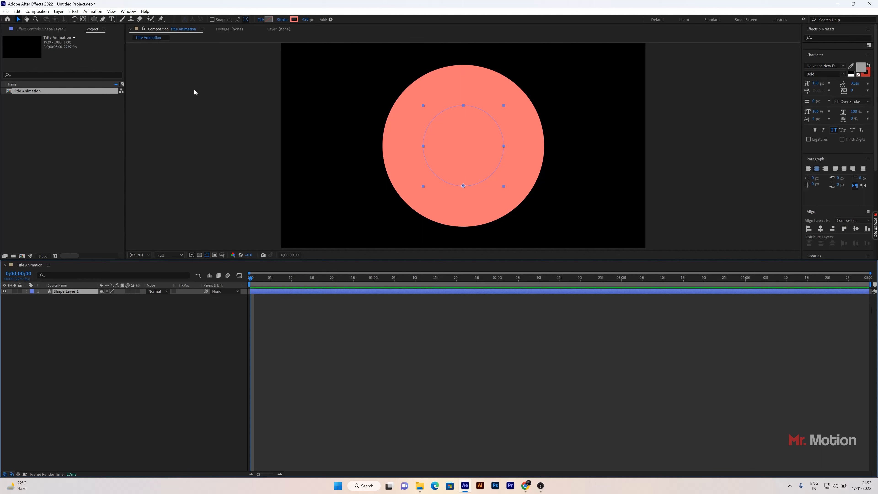
pyautogui.click(26, 291)
pyautogui.click(33, 304)
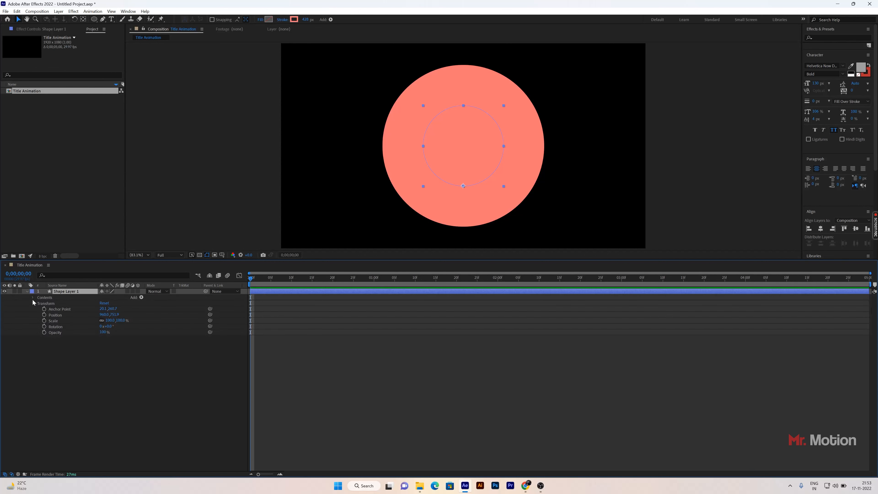
pyautogui.click(33, 304)
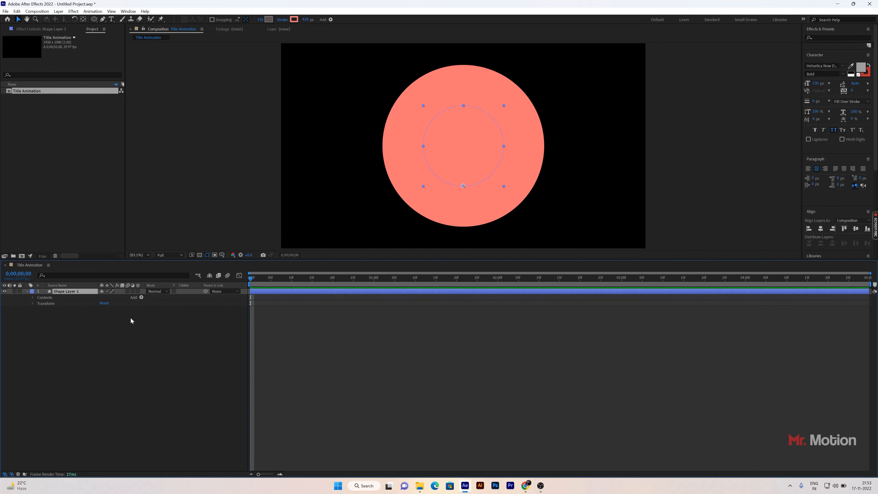
pyautogui.click(141, 297)
pyautogui.click(119, 411)
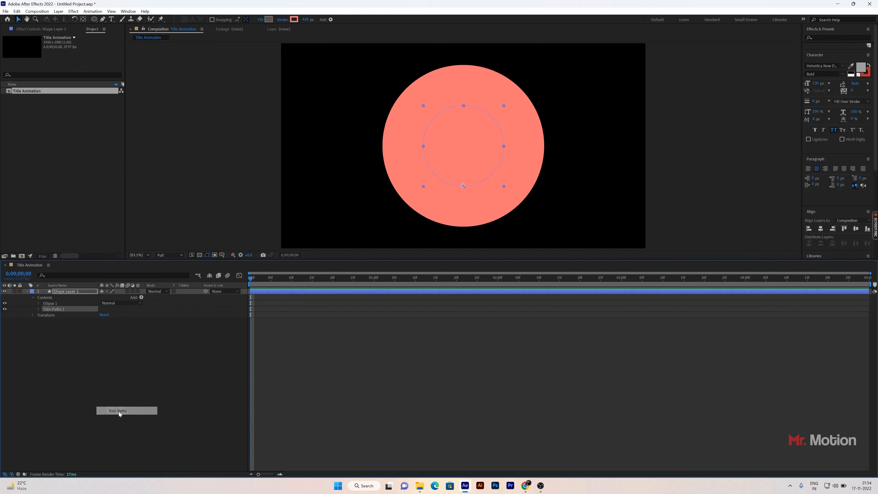
# Keyframe the Trim Paths End value from 0% at frame 0 to 100% at 0;00;00;15
pyautogui.click(39, 309)
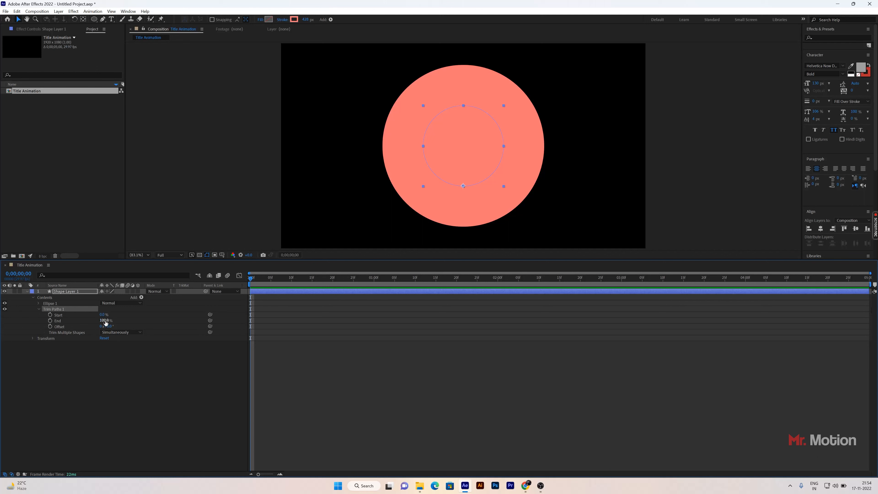
pyautogui.moveTo(106, 322); pyautogui.dragTo(63, 323)
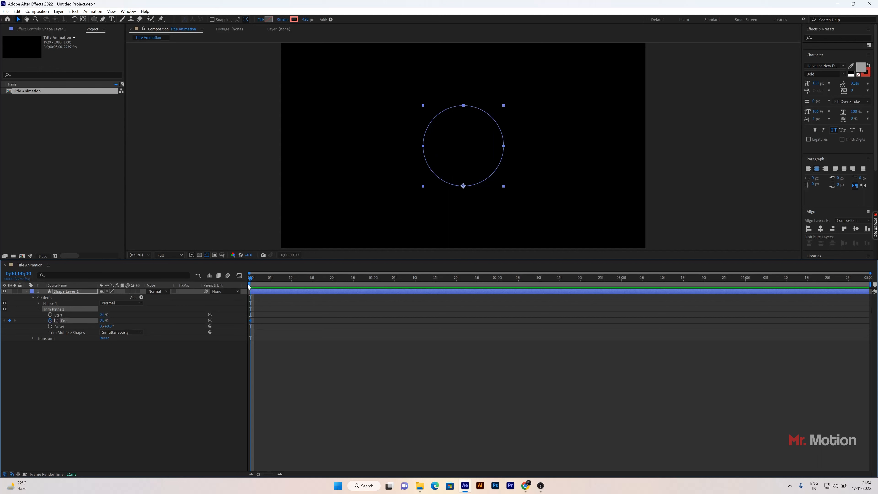
pyautogui.moveTo(288, 278); pyautogui.dragTo(310, 278)
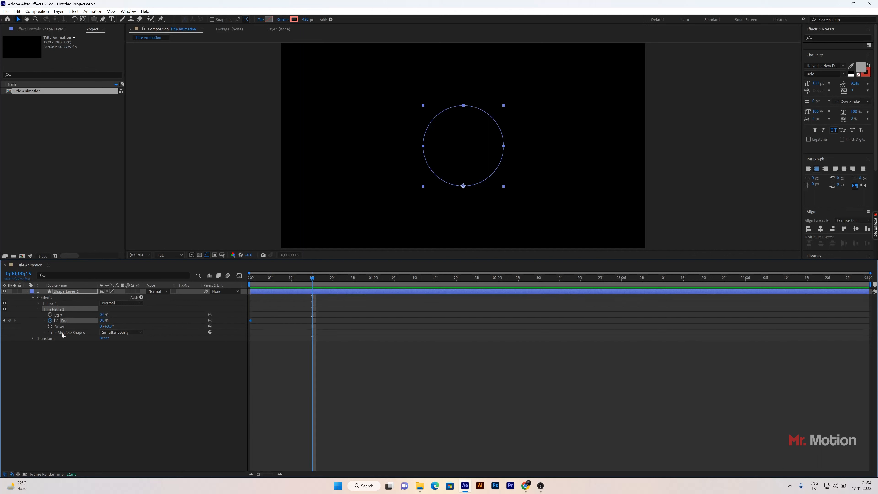
pyautogui.moveTo(103, 321); pyautogui.dragTo(189, 319)
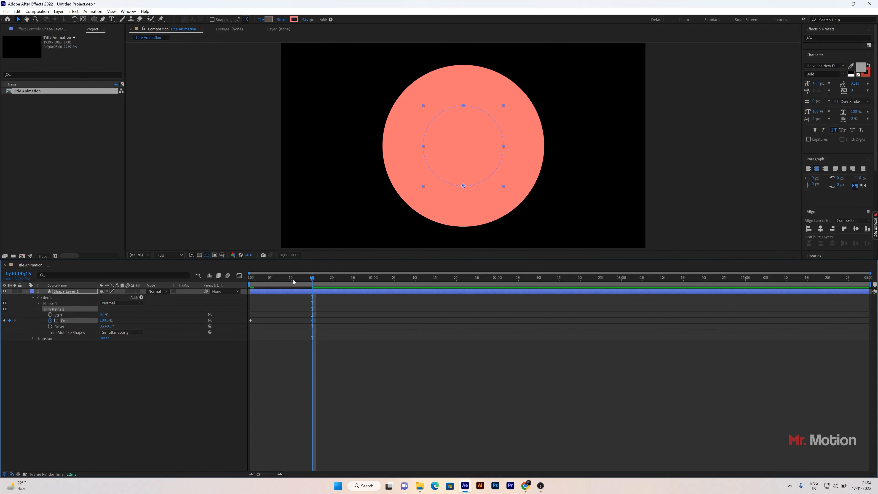
# Preview the circle's reveal animation from the start of the timeline
pyautogui.press('Home')
pyautogui.press('space')
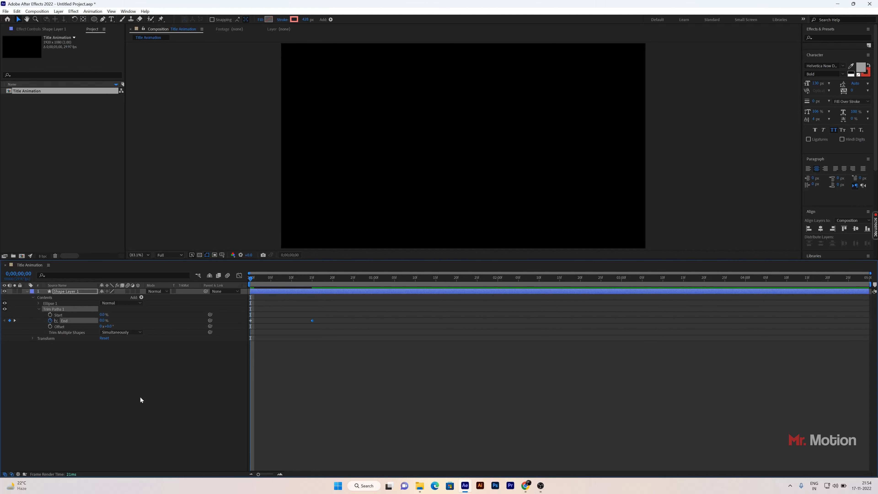
pyautogui.click(269, 384)
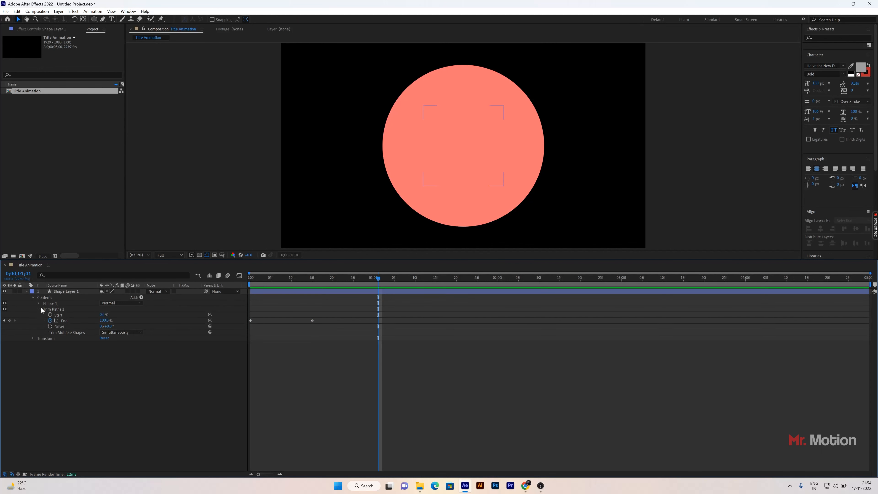
# Add a Scale keyframe to Shape Layer 1 at 0;00;00;15, keeping the layer at full size
pyautogui.moveTo(379, 279); pyautogui.dragTo(312, 287)
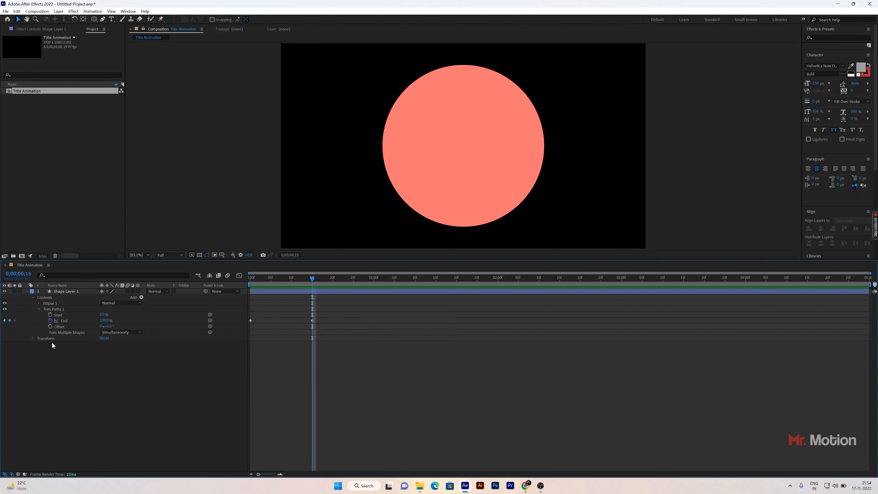
pyautogui.click(39, 308)
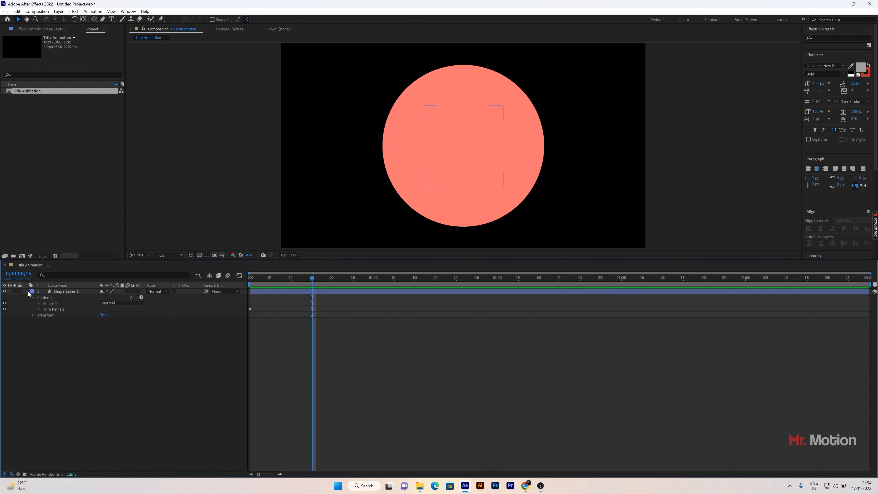
pyautogui.click(27, 291)
pyautogui.click(67, 291)
pyautogui.press('s')
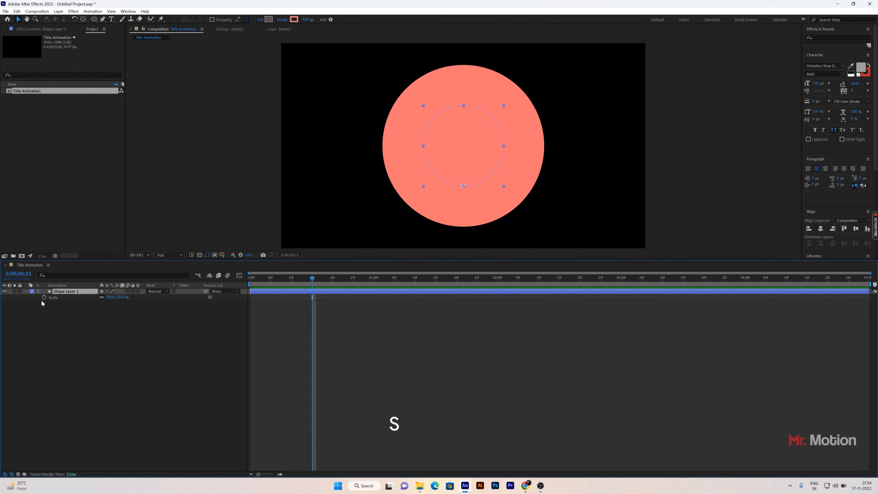
pyautogui.click(44, 297)
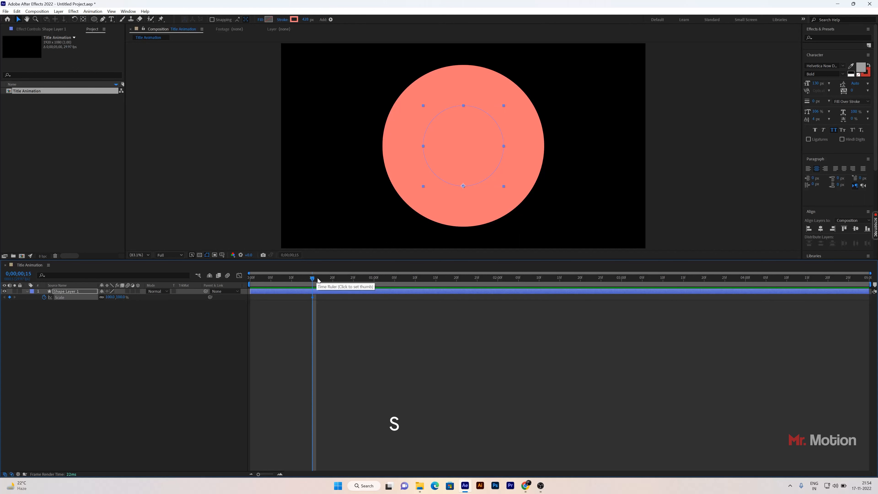
# At 0;00;01;00, keyframe the layer's Scale, trying 10% and 5% and settling on 3%
pyautogui.moveTo(313, 279); pyautogui.dragTo(374, 279)
pyautogui.click(121, 297)
pyautogui.write('10')
pyautogui.press('Return')
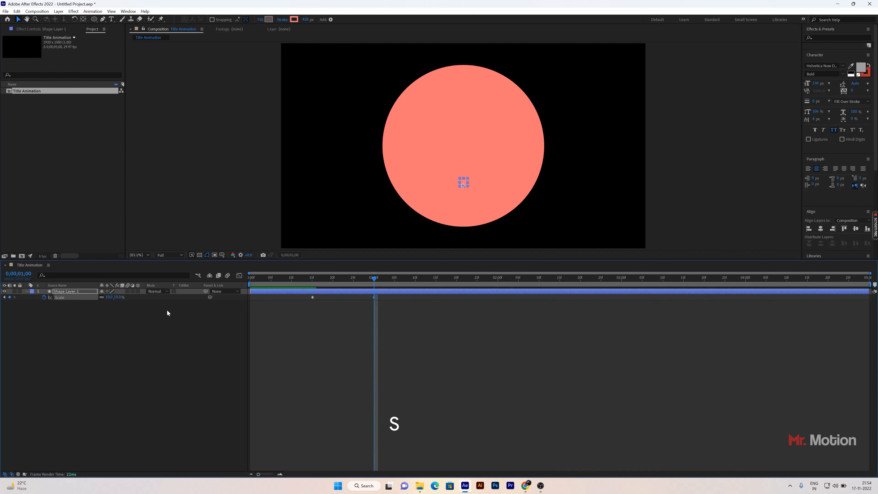
pyautogui.click(119, 297)
pyautogui.write('5')
pyautogui.press('Return')
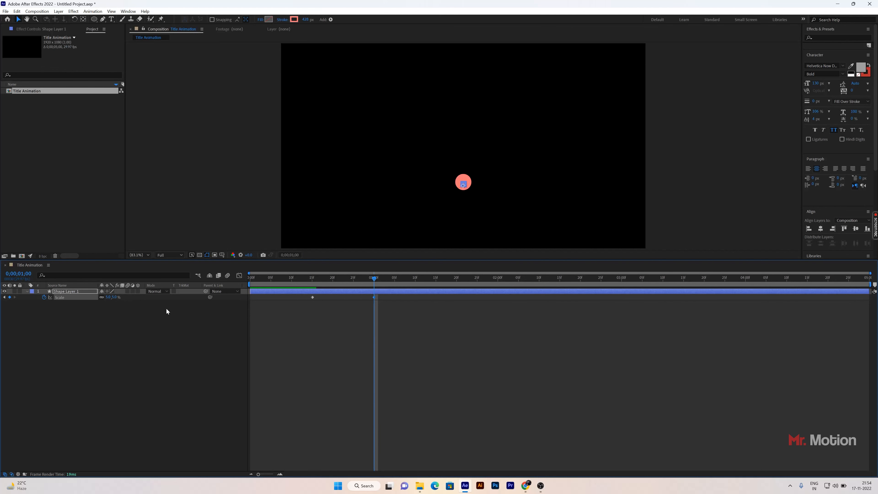
pyautogui.click(302, 365)
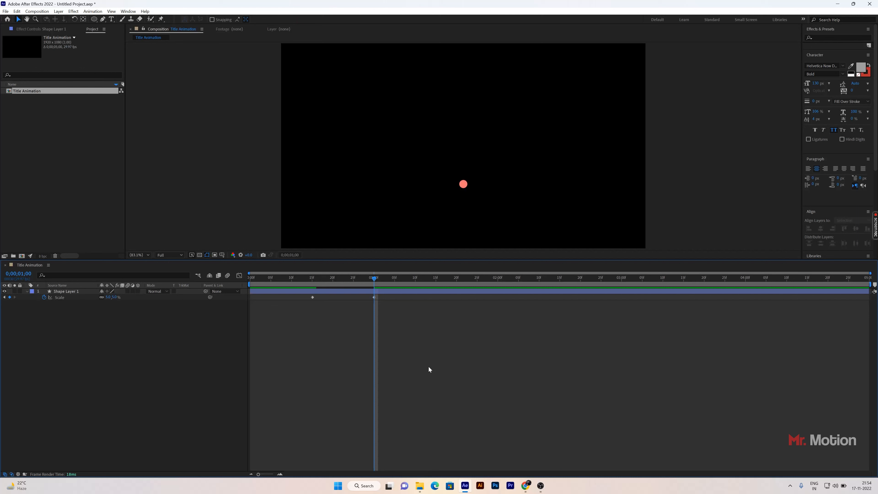
pyautogui.click(114, 297)
pyautogui.write('3')
pyautogui.press('Return')
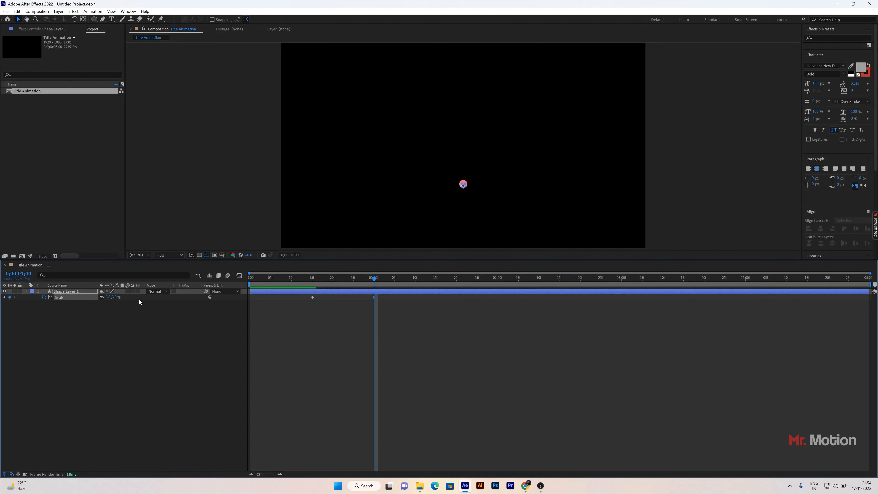
pyautogui.click(329, 338)
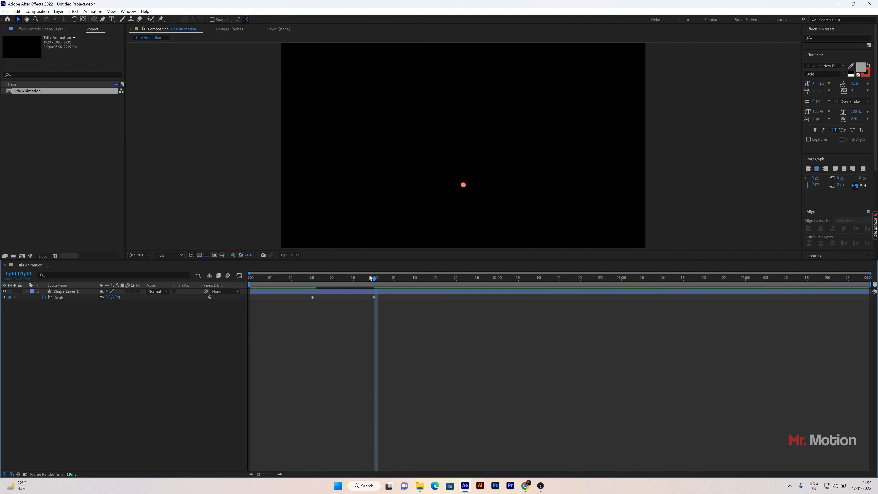
# Play back the circle's reveal and shrink animation from the beginning
pyautogui.moveTo(375, 278); pyautogui.dragTo(155, 386)
pyautogui.press('space')
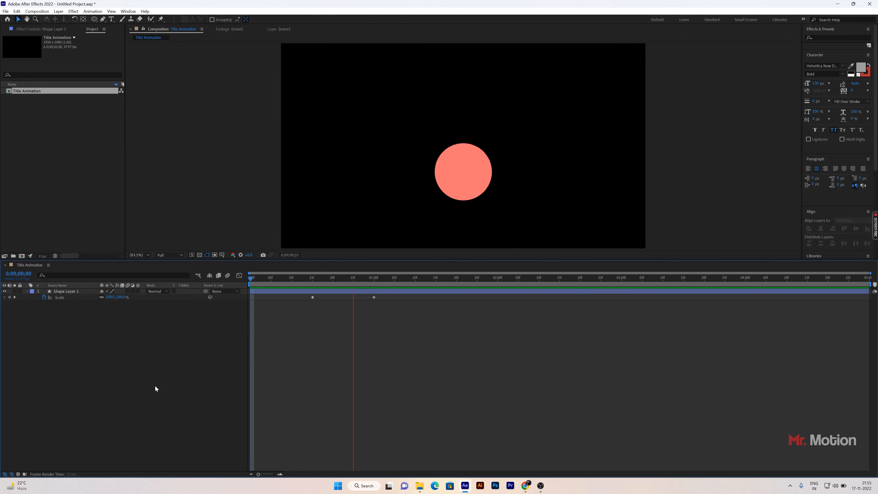
pyautogui.press('space')
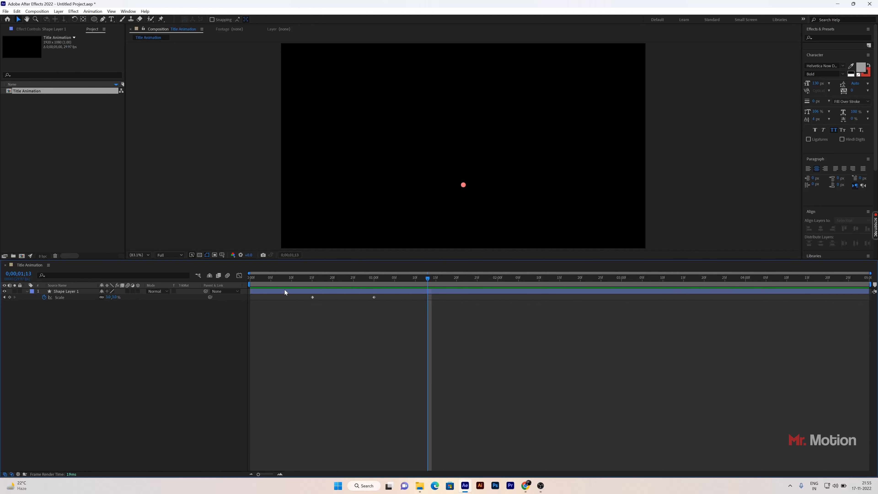
# Reveal Shape Layer 1's keyframes and shift both Scale keyframes five frames later, so scaling starts at 0;00;00;20
pyautogui.click(285, 291)
pyautogui.press('u')
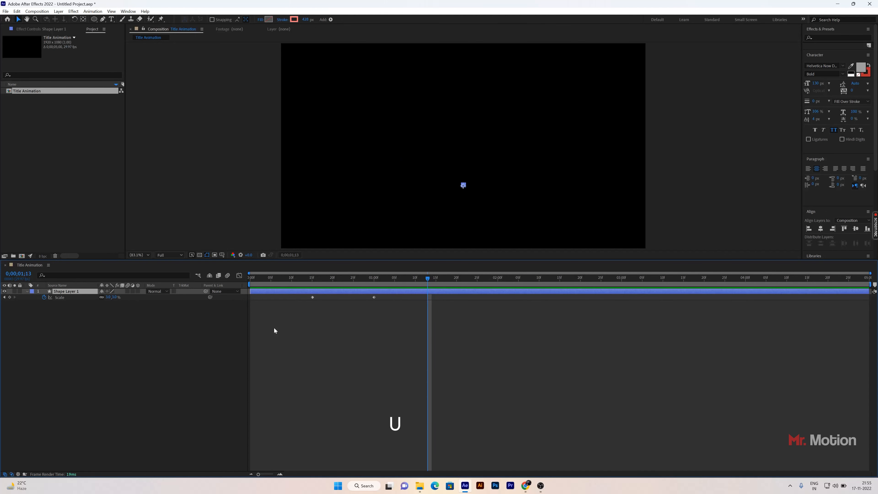
pyautogui.click(173, 357)
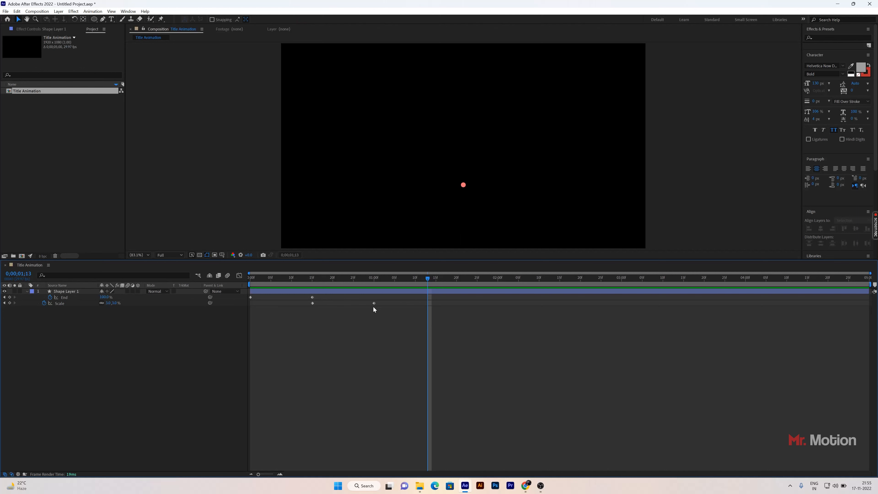
pyautogui.moveTo(381, 301); pyautogui.dragTo(305, 308)
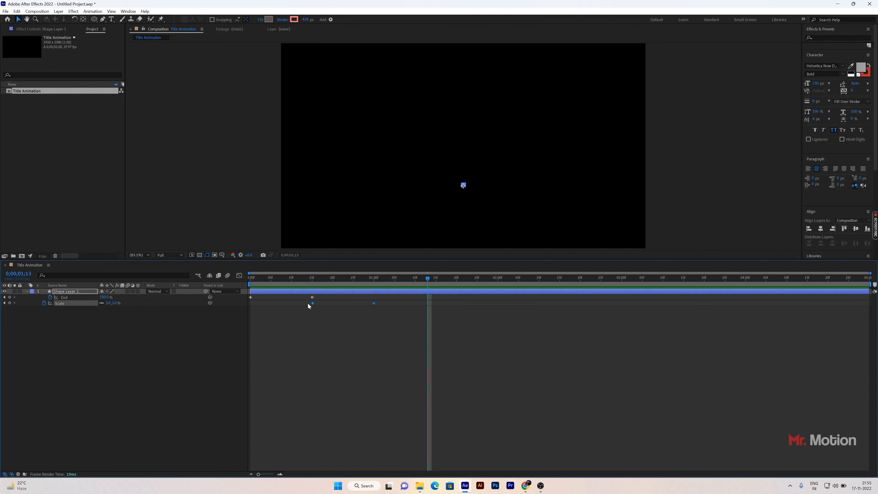
pyautogui.moveTo(312, 303); pyautogui.dragTo(333, 303)
# Play back the retimed circle reveal and shrink from the start of the timeline
pyautogui.moveTo(420, 281); pyautogui.dragTo(199, 292)
pyautogui.press('space')
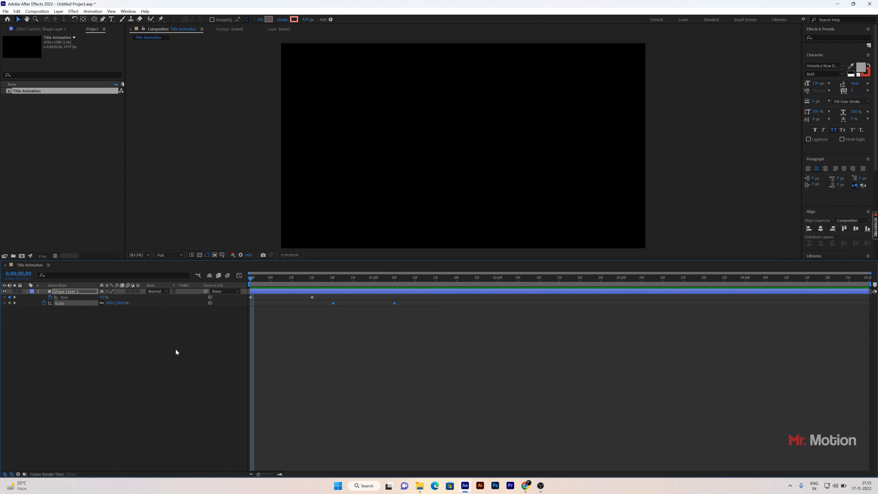
pyautogui.click(376, 356)
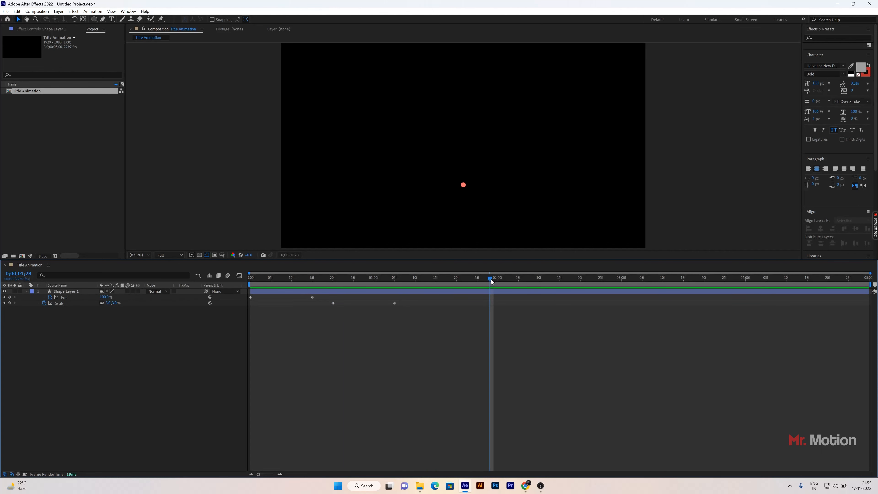
pyautogui.moveTo(491, 278); pyautogui.dragTo(171, 283)
pyautogui.press('space')
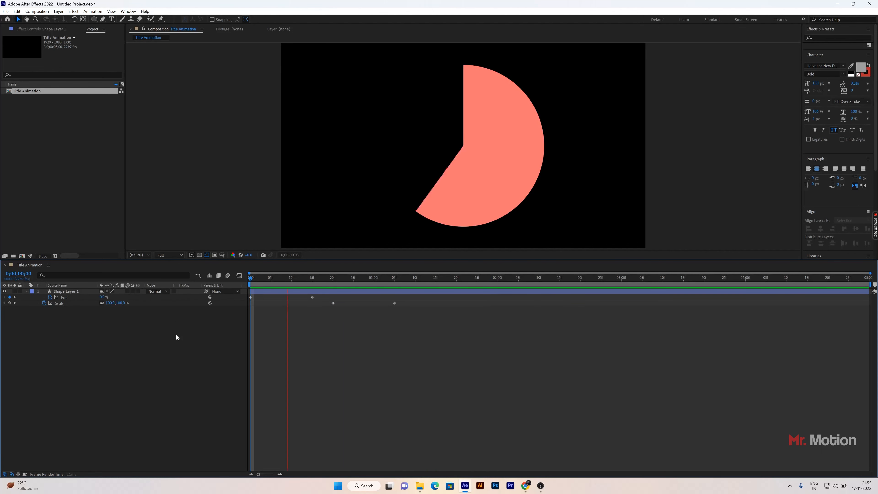
pyautogui.click(385, 336)
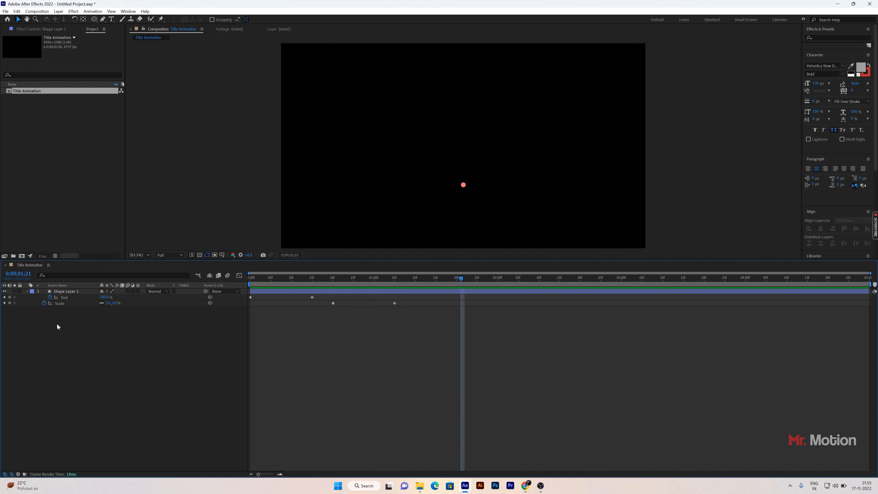
# Duplicate Shape Layer 1 and rename the original layer as Circle 1
pyautogui.click(27, 291)
pyautogui.hotkey('ctrl', 'd')
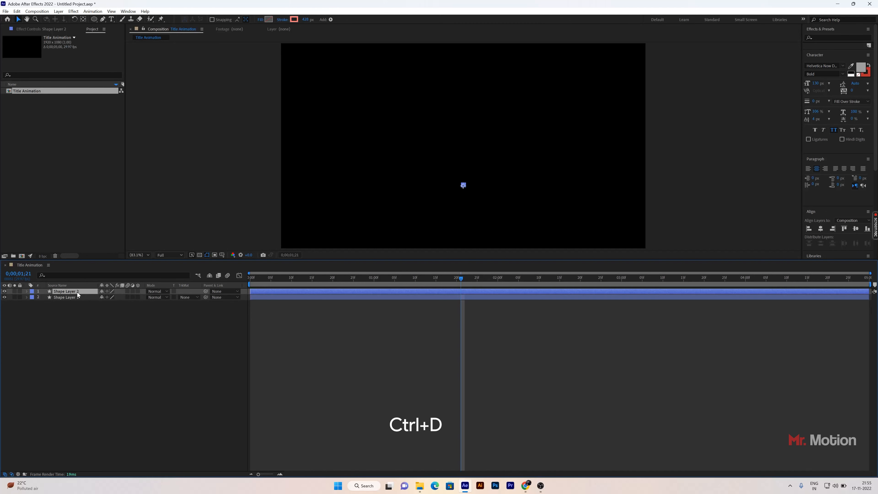
pyautogui.click(66, 298)
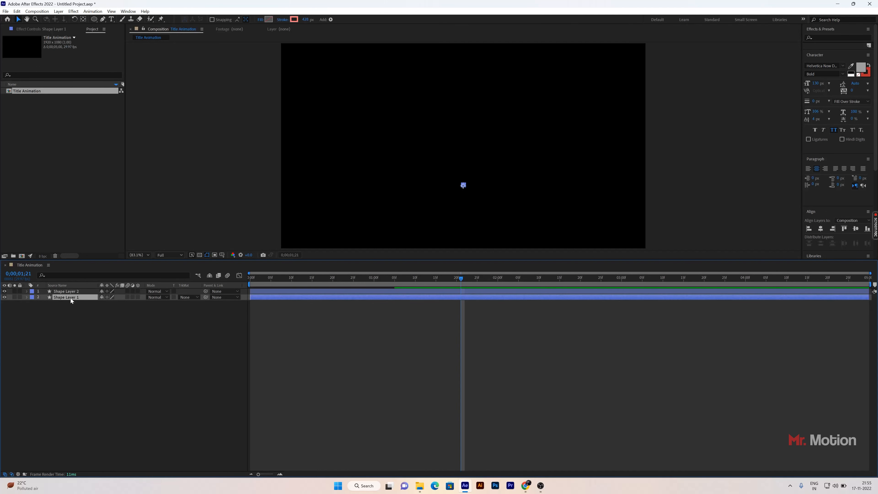
pyautogui.press('Return')
pyautogui.write('Circle 1')
pyautogui.press('Return')
# Rename the duplicated Shape Layer 2 as Circle 2
pyautogui.click(75, 303)
pyautogui.click(75, 292)
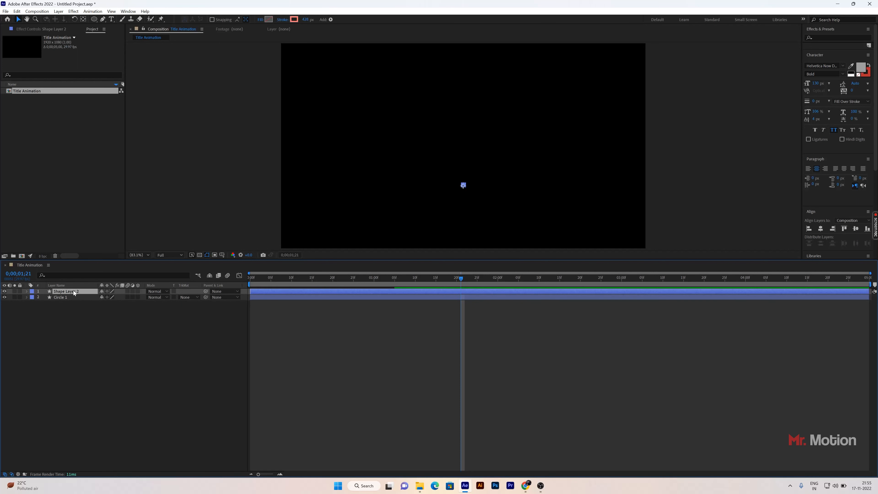
pyautogui.press('Return')
pyautogui.write('Circle 2')
pyautogui.press('Return')
pyautogui.click(85, 338)
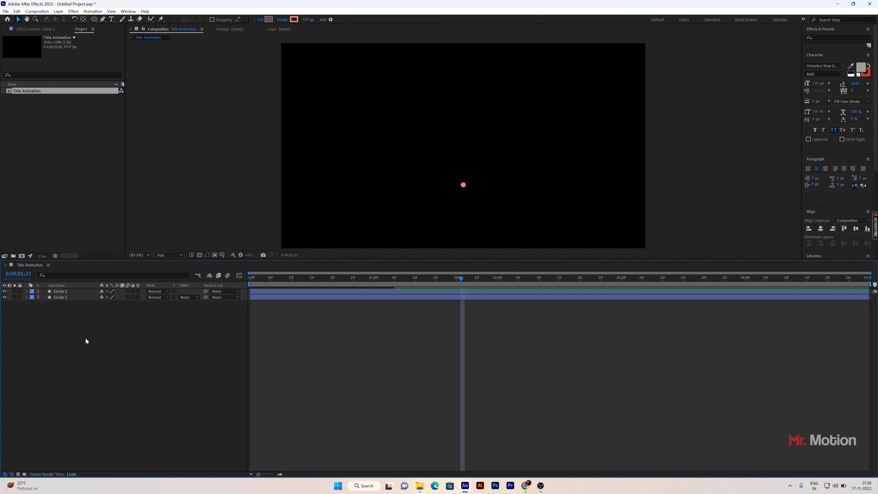
# Delete all End and Scale keyframes from the Circle 2 layer, keeping it as a small dot
pyautogui.click(66, 291)
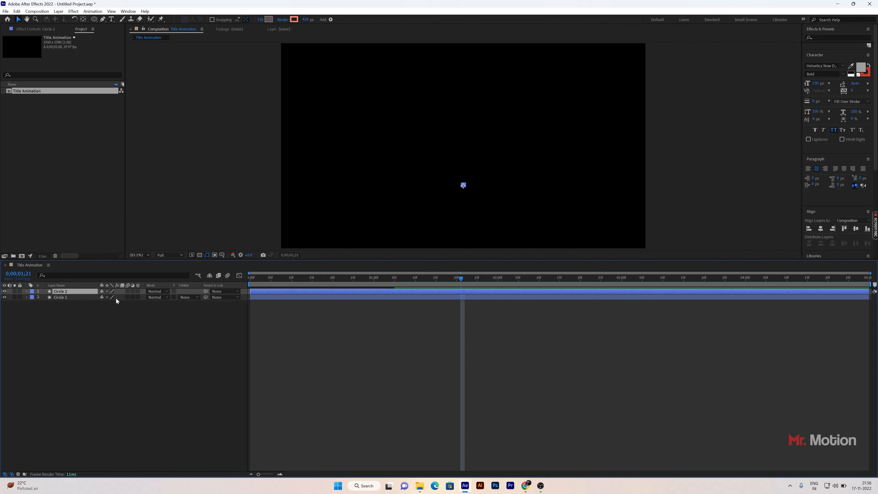
pyautogui.press('u')
pyautogui.click(362, 342)
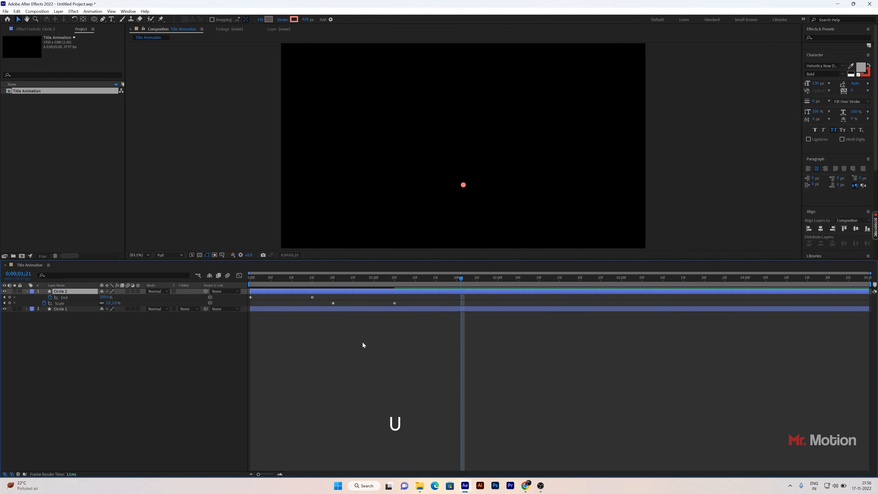
pyautogui.press('Delete')
pyautogui.moveTo(400, 298); pyautogui.dragTo(248, 305)
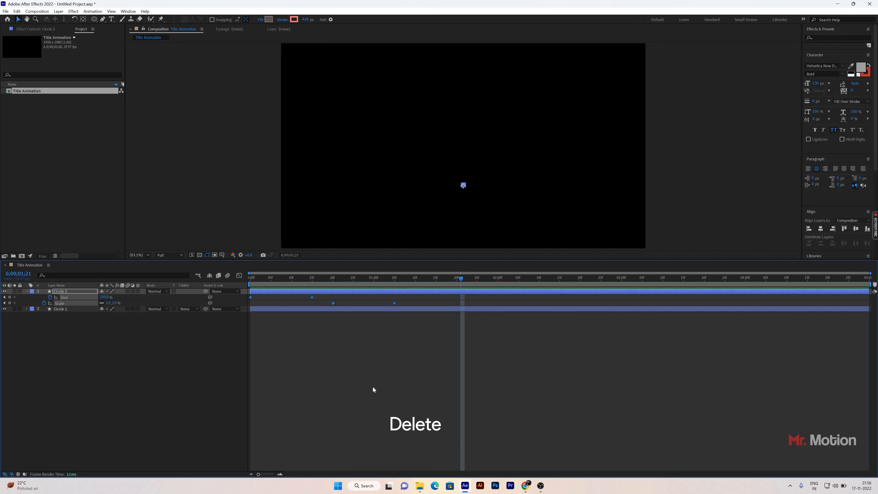
pyautogui.press('Delete')
pyautogui.click(84, 380)
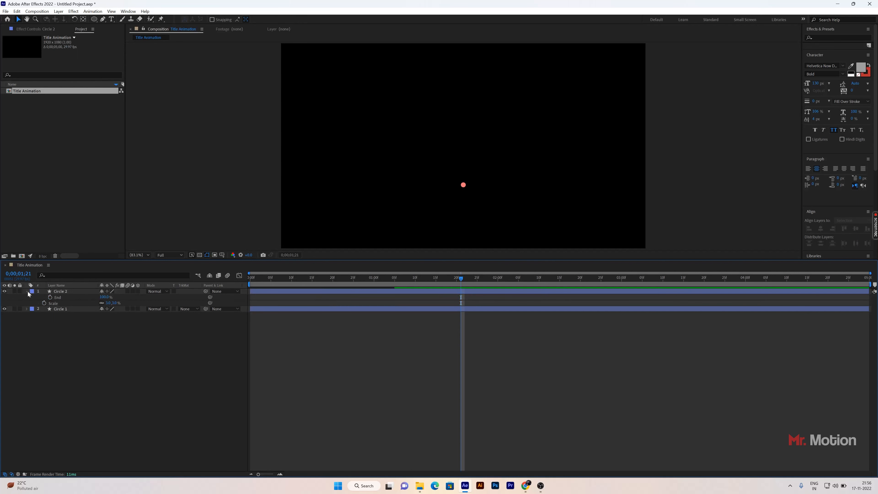
# Collapse Circle 2's properties and reveal the keyframed properties of both circle layers
pyautogui.click(27, 291)
pyautogui.click(67, 291)
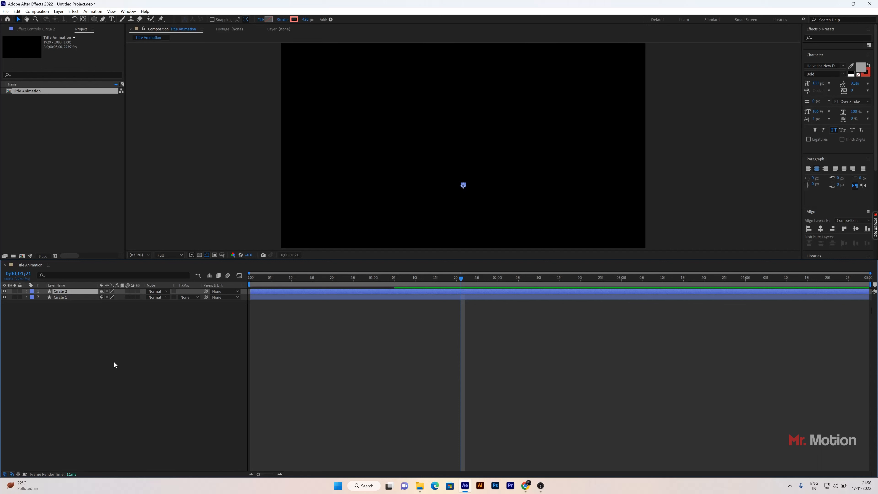
pyautogui.click(119, 334)
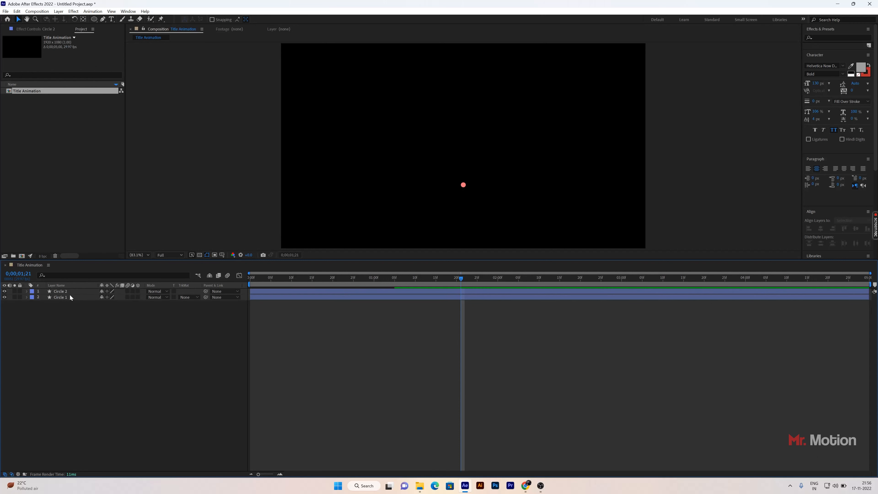
pyautogui.moveTo(67, 301); pyautogui.dragTo(76, 290)
pyautogui.press('u')
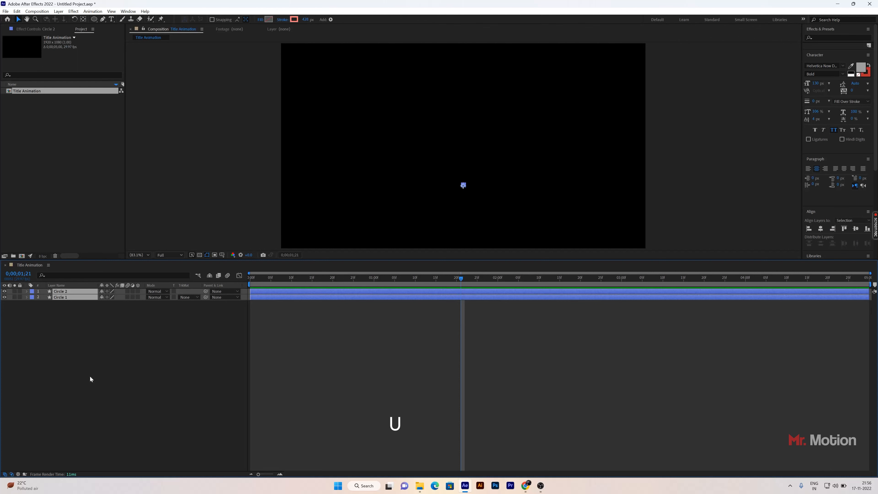
pyautogui.click(152, 409)
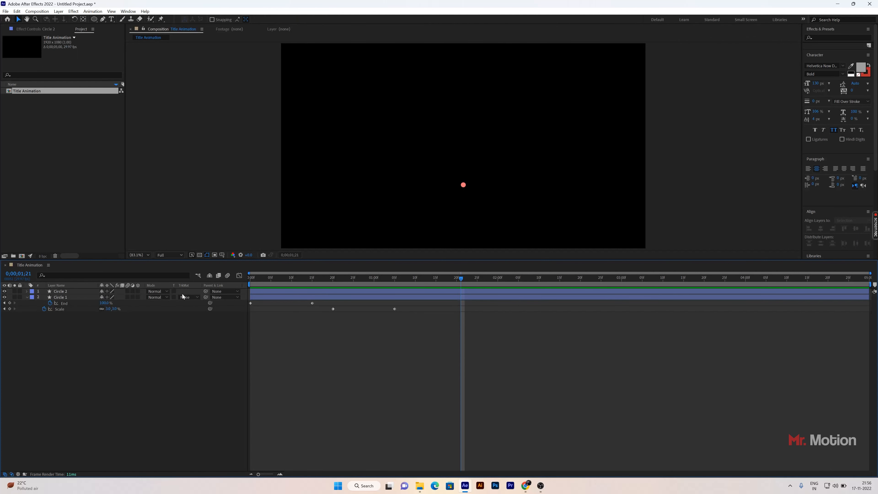
# Keyframe Circle 2's Position at 0;00;01;10, then move it about 95 px straight up at 0;00;01;20
pyautogui.click(68, 292)
pyautogui.press('p')
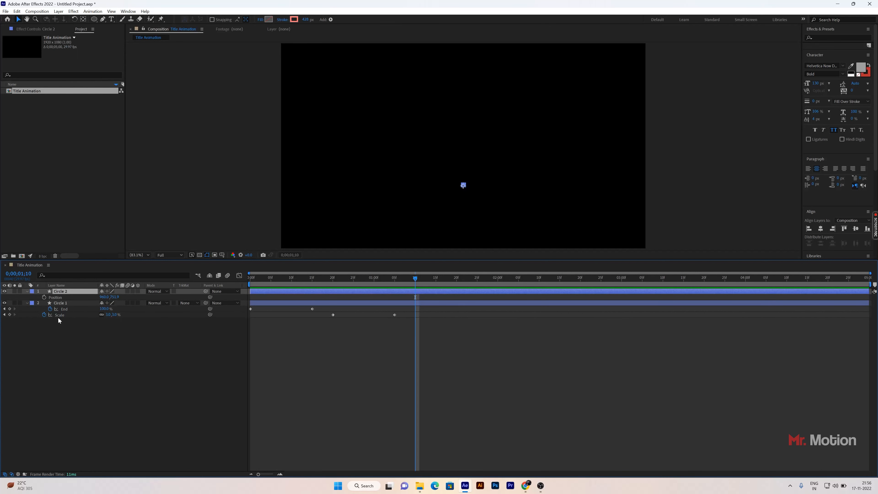
pyautogui.click(44, 297)
pyautogui.moveTo(415, 276); pyautogui.dragTo(457, 276)
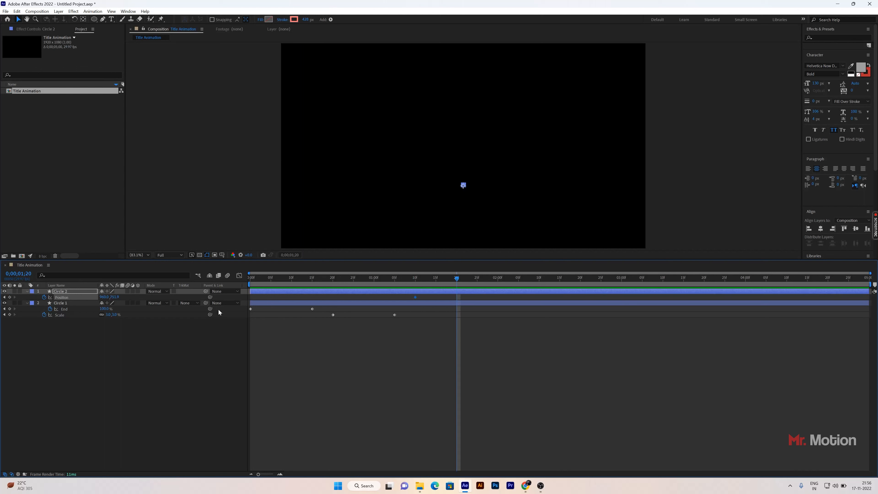
pyautogui.moveTo(109, 297); pyautogui.dragTo(83, 298)
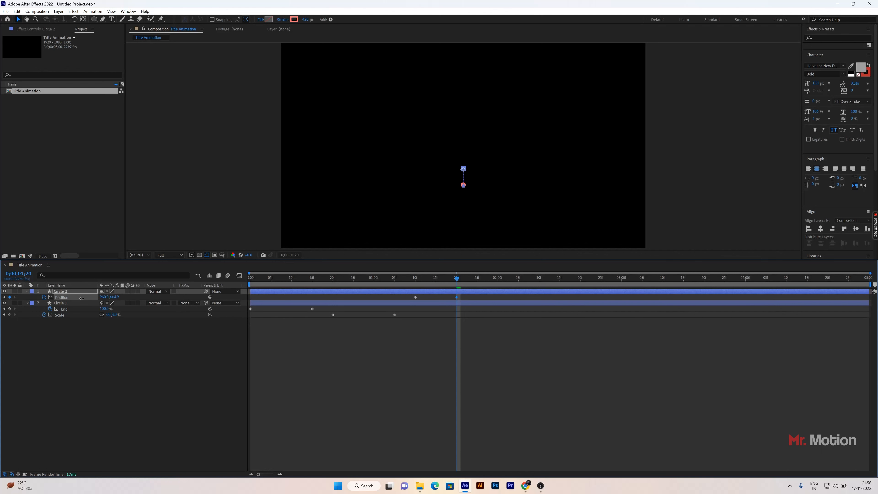
pyautogui.click(310, 372)
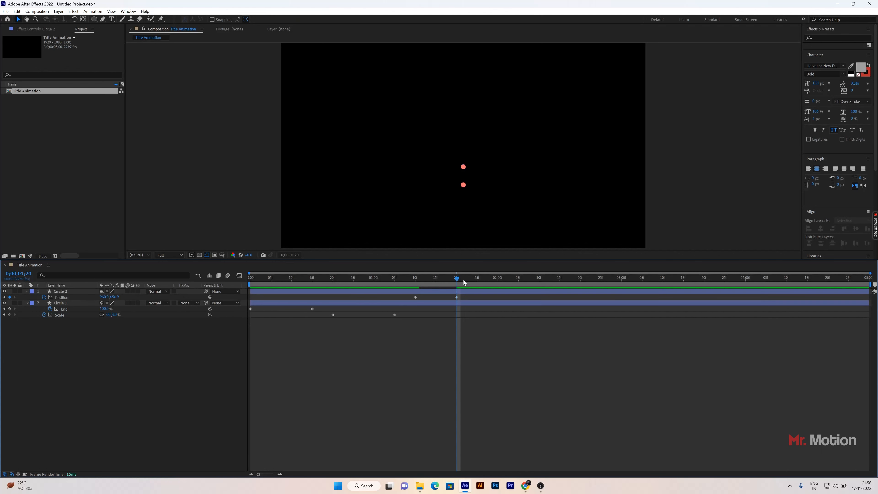
# Preview the second dot's upward movement from the start of the timeline
pyautogui.moveTo(455, 277); pyautogui.dragTo(225, 284)
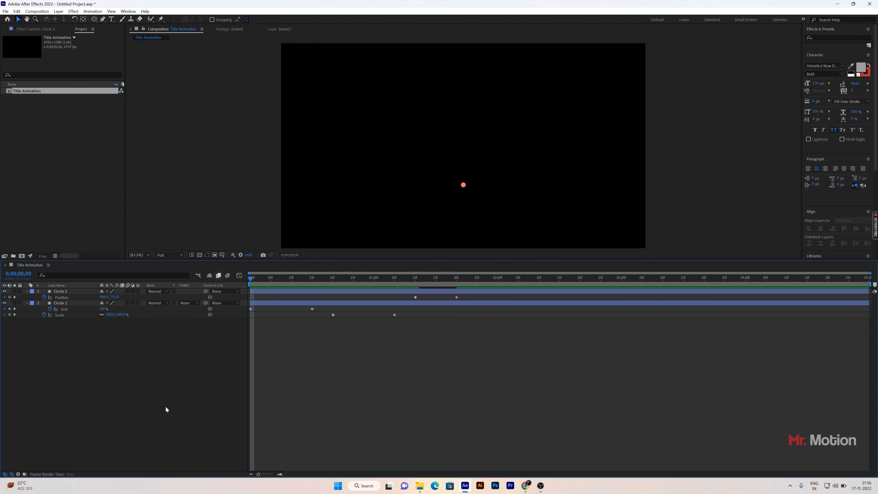
pyautogui.press('space')
pyautogui.press('space')
# Split the Circle 2 layer at 0;00;01;10 and delete the part before the split
pyautogui.click(282, 292)
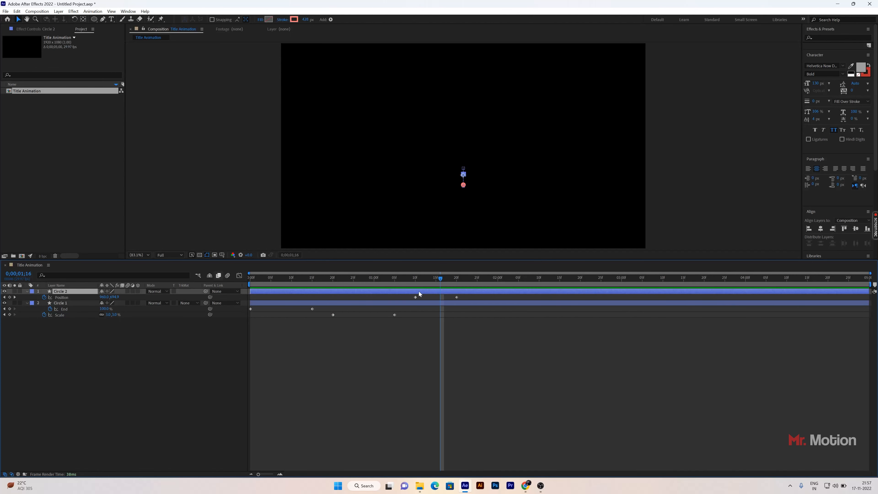
pyautogui.moveTo(439, 278); pyautogui.dragTo(413, 280)
pyautogui.hotkey('ctrl', 'shift', 'd')
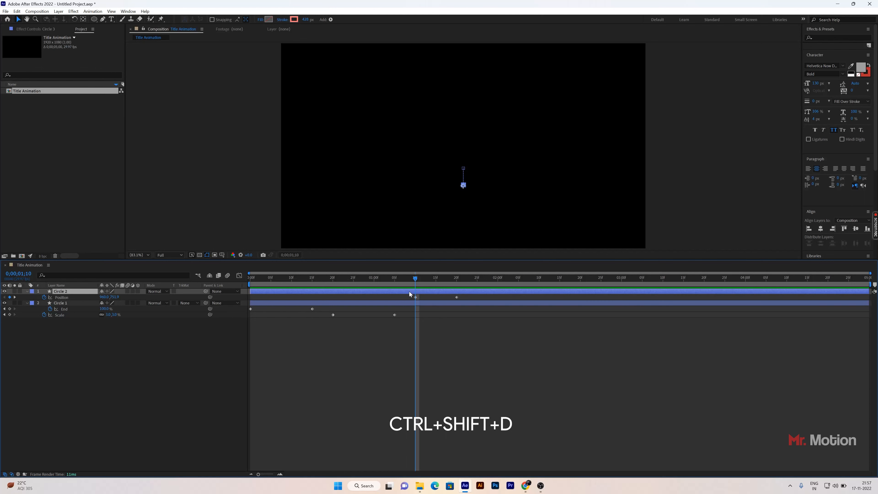
pyautogui.hotkey('ctrl', 'shift', 'd')
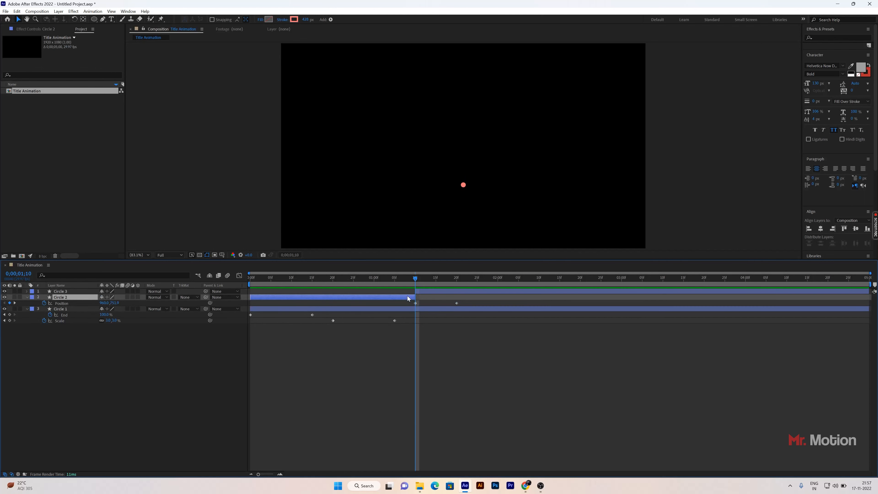
pyautogui.press('Delete')
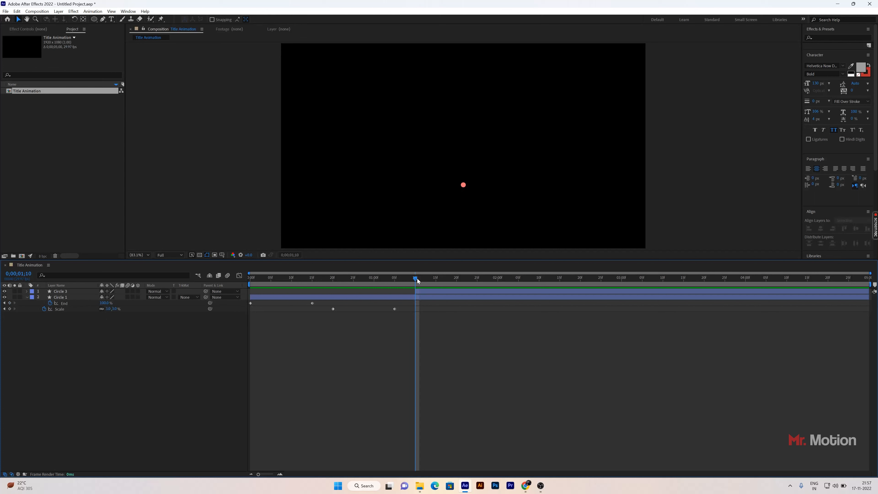
# Play back the animation from the beginning to check the second dot appearing and rising after the split
pyautogui.press('Home')
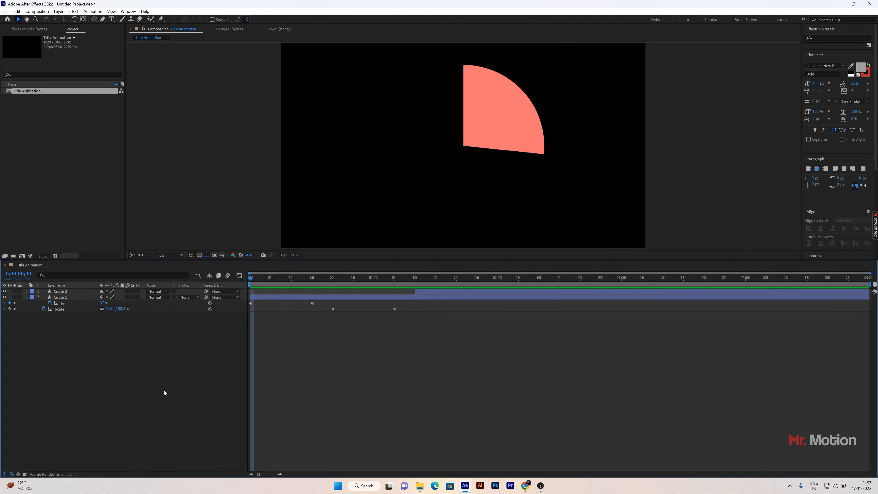
pyautogui.press('space')
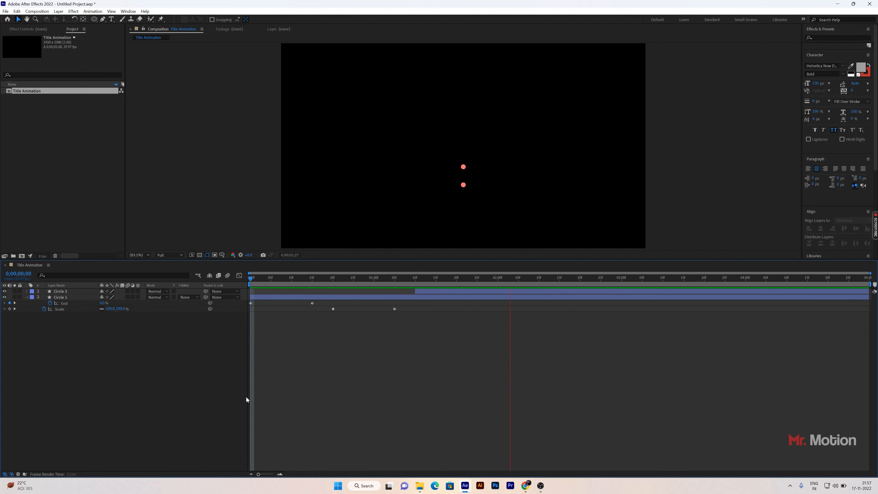
pyautogui.press('space')
pyautogui.click(491, 291)
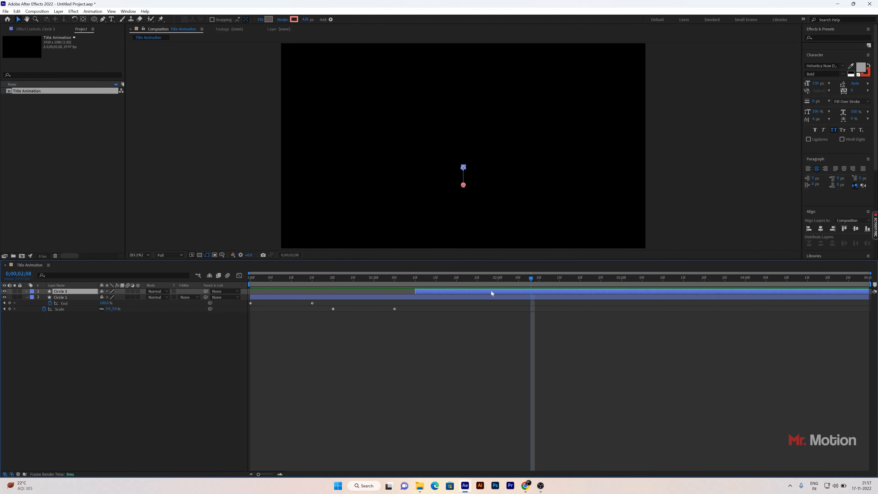
pyautogui.press('Home')
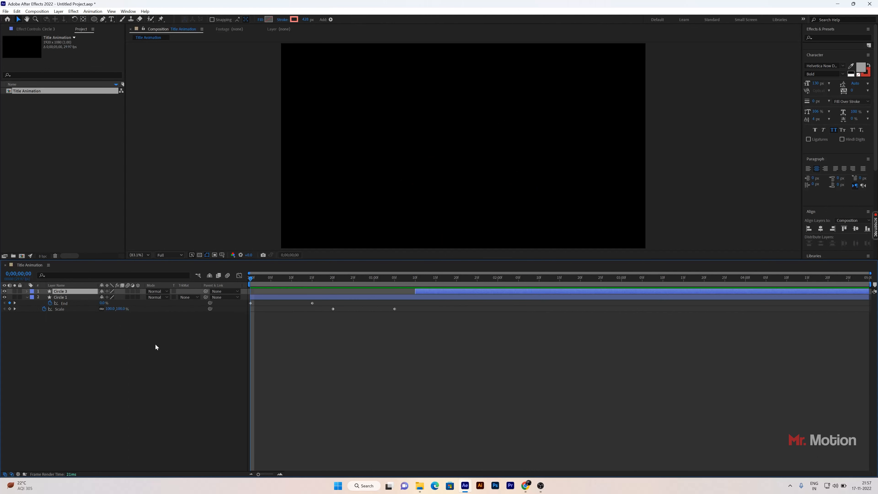
pyautogui.press('space')
pyautogui.press('space')
# Shift the Circle 3 layer and its Position keyframes five frames later to start at 0;00;01;15, and preview the animation
pyautogui.click(425, 293)
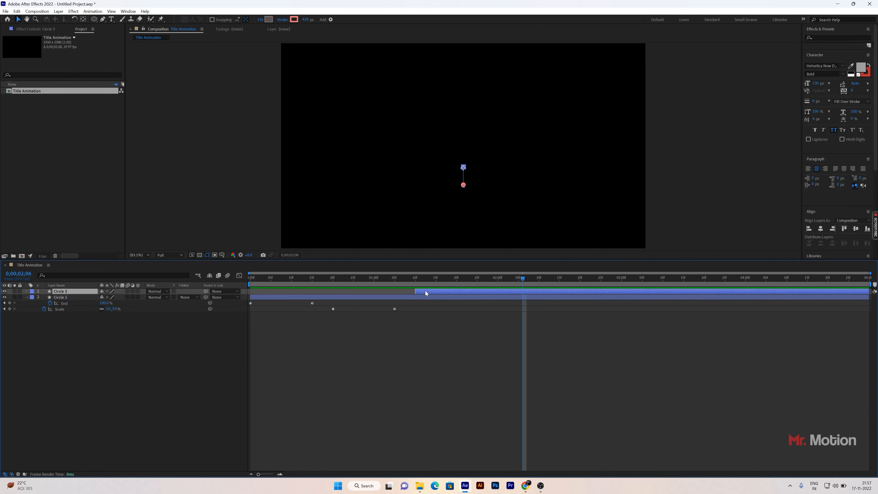
pyautogui.press('u')
pyautogui.click(413, 338)
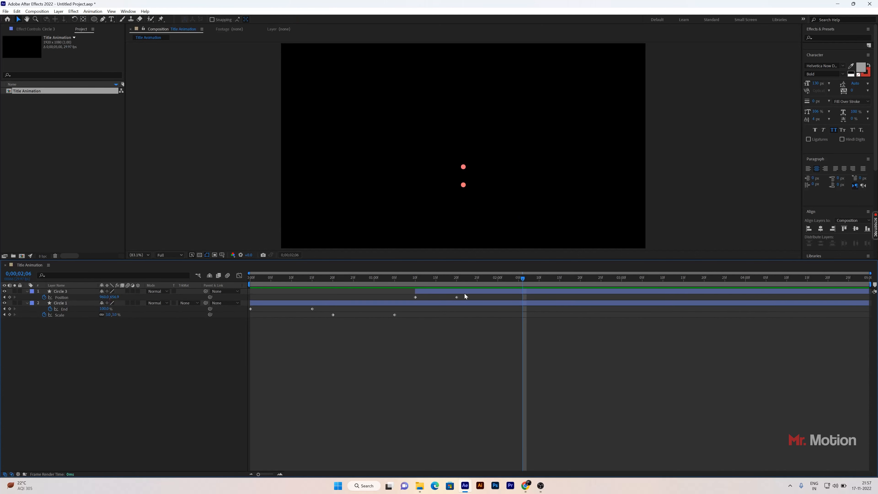
pyautogui.click(439, 290)
pyautogui.moveTo(440, 290); pyautogui.dragTo(450, 288)
pyautogui.moveTo(522, 277); pyautogui.dragTo(177, 300)
pyautogui.press('space')
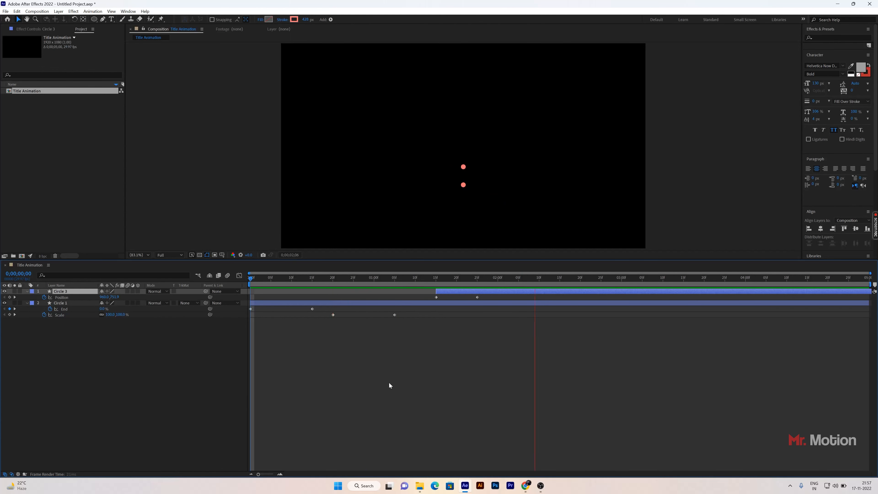
# Create a text layer reading MAKE, YOUR, CREATIVE TITLE and ANIMATION on four centred lines
pyautogui.press('space')
pyautogui.rightClick(142, 368)
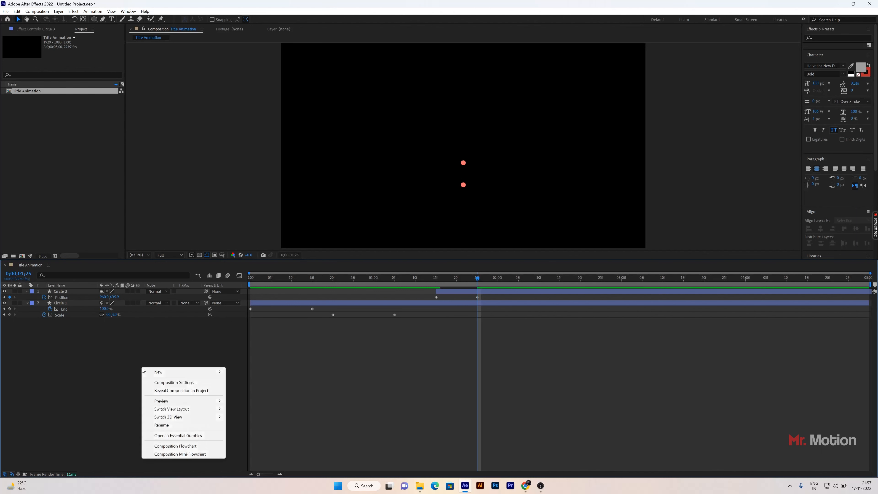
pyautogui.moveTo(162, 372)
pyautogui.click(245, 383)
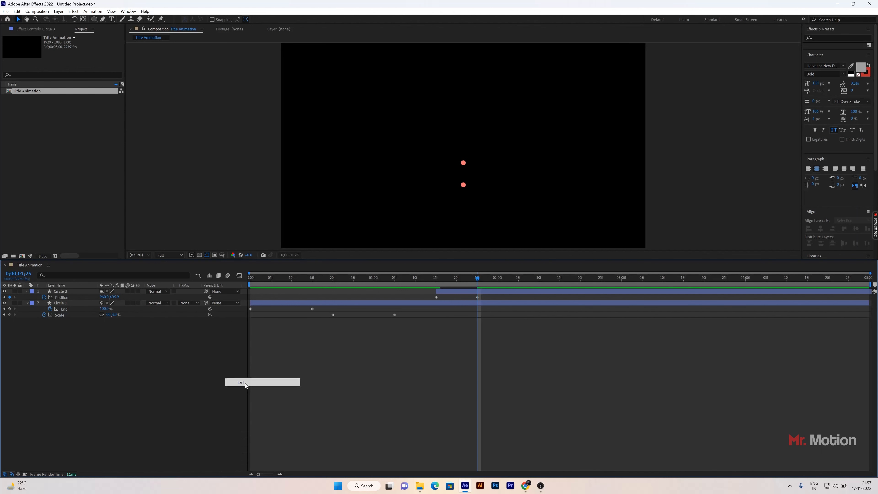
pyautogui.write('ma')
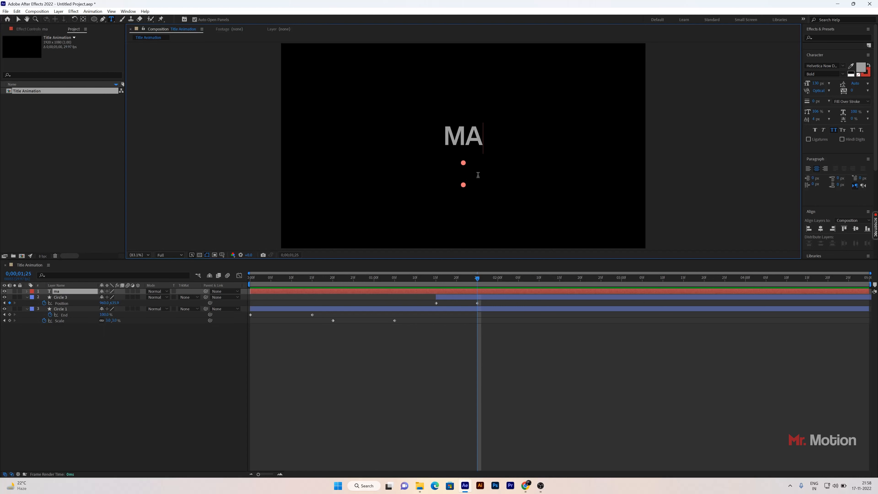
pyautogui.write('ke')
pyautogui.press('Escape')
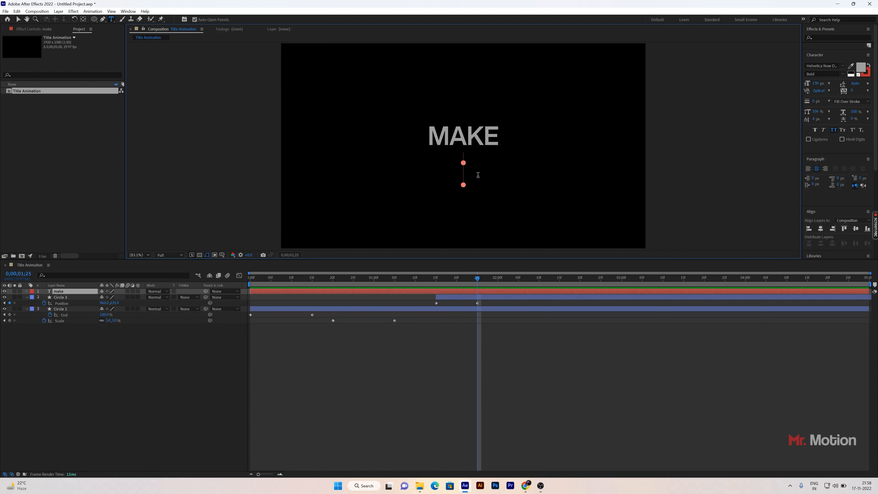
pyautogui.press('Return')
pyautogui.write('your')
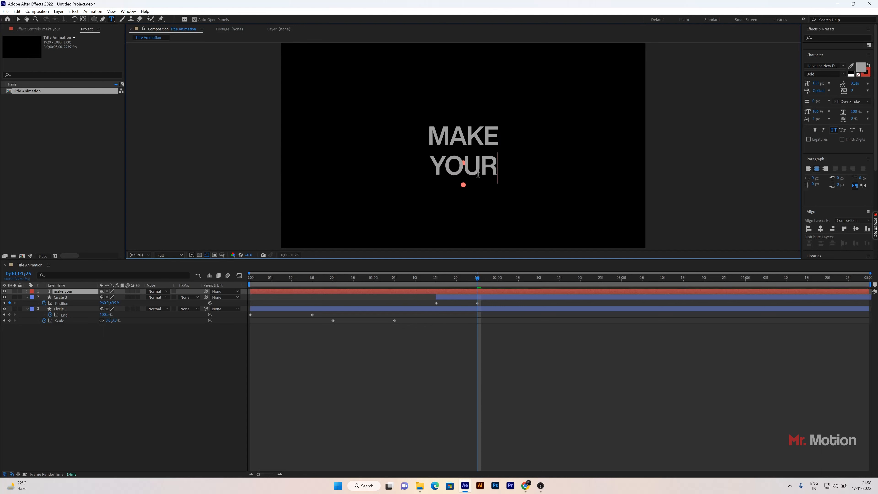
pyautogui.press('Return')
pyautogui.write('creative')
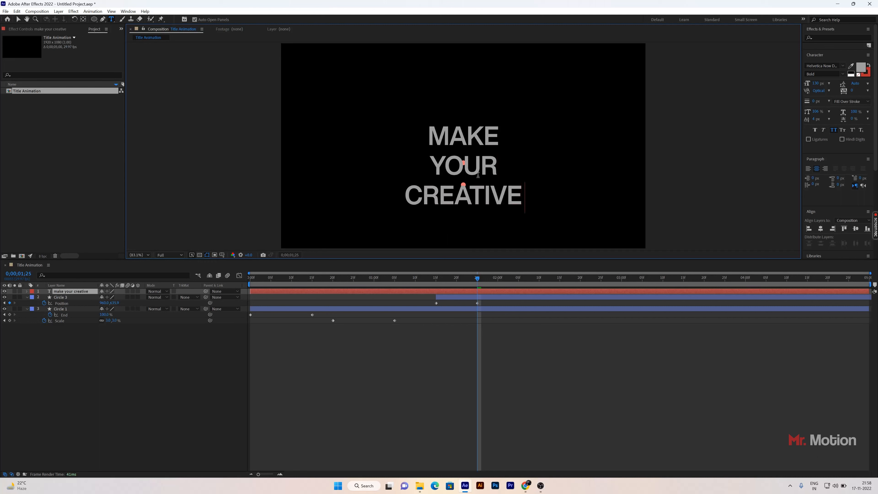
pyautogui.write(' title')
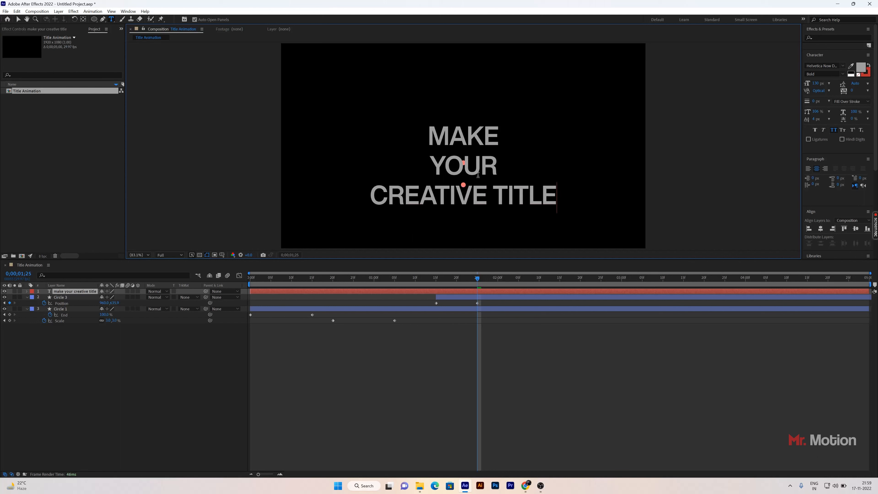
pyautogui.press('Return')
pyautogui.write('animation')
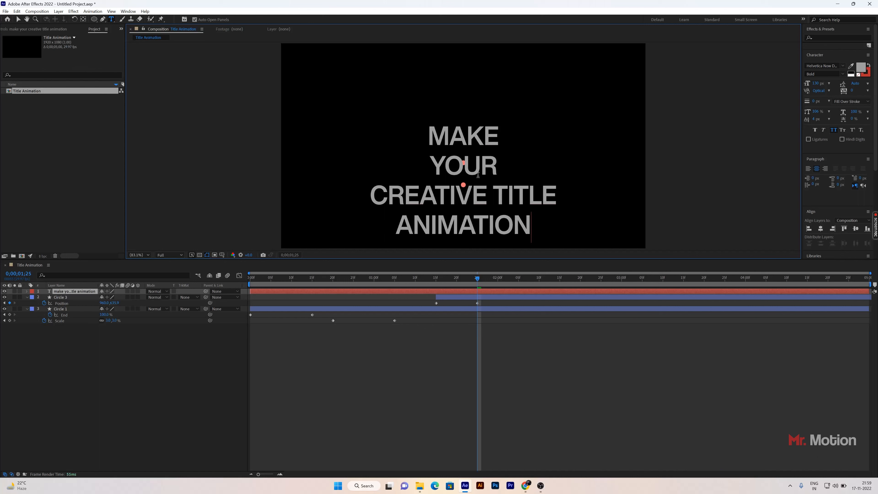
pyautogui.click(18, 19)
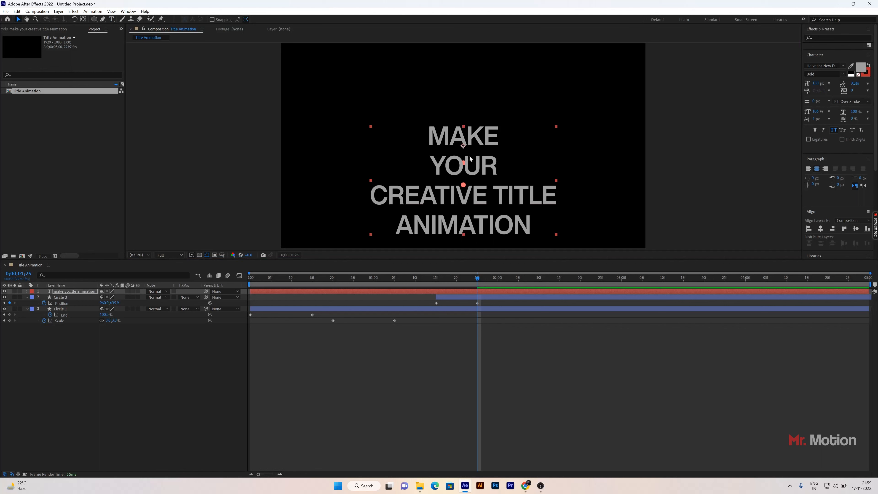
# Reduce the title text size to 67 px and move the text block straight down in the frame
pyautogui.moveTo(817, 85)
pyautogui.mouseDown()
pyautogui.moveTo(793, 92)
pyautogui.moveTo(801, 90)
pyautogui.mouseUp()
pyautogui.click(703, 157)
pyautogui.click(467, 188)
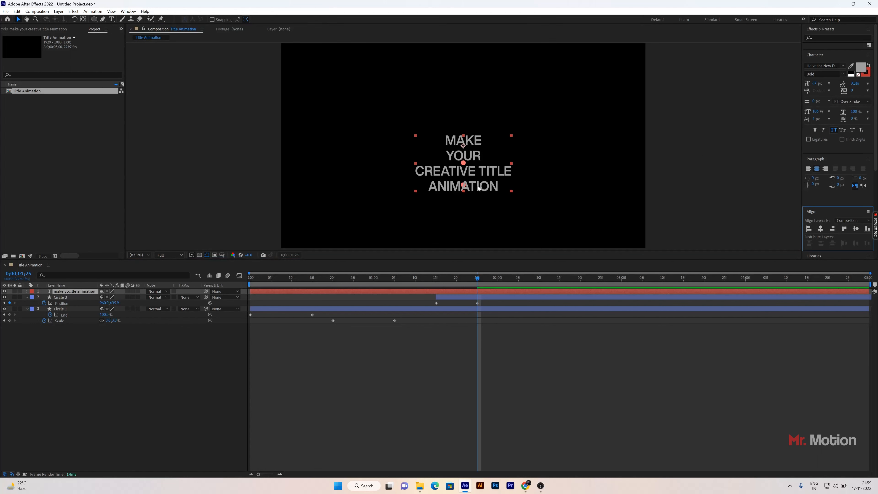
pyautogui.moveTo(467, 188); pyautogui.dragTo(480, 220)
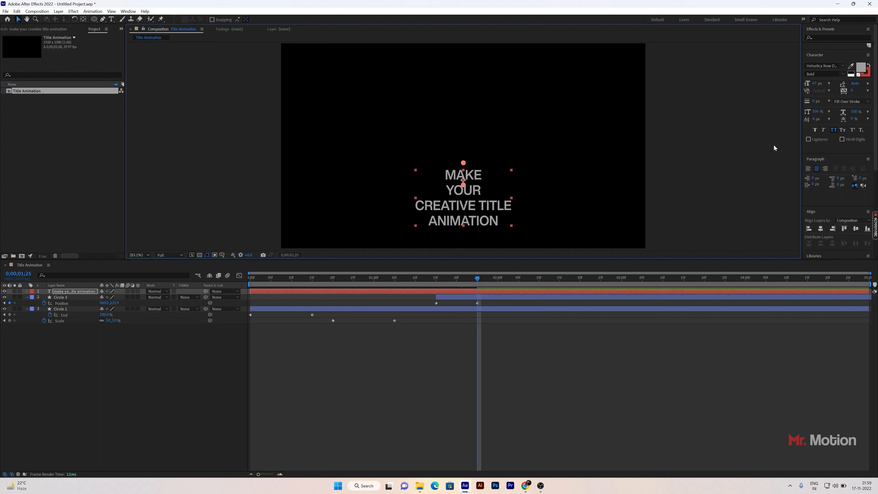
pyautogui.click(730, 152)
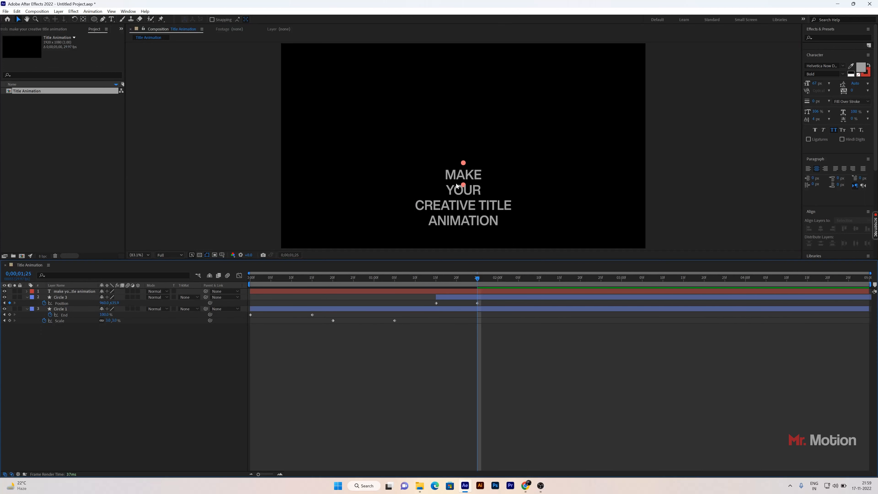
# Colour the word MAKE in the title mint green (53FFBA)
pyautogui.press('s')
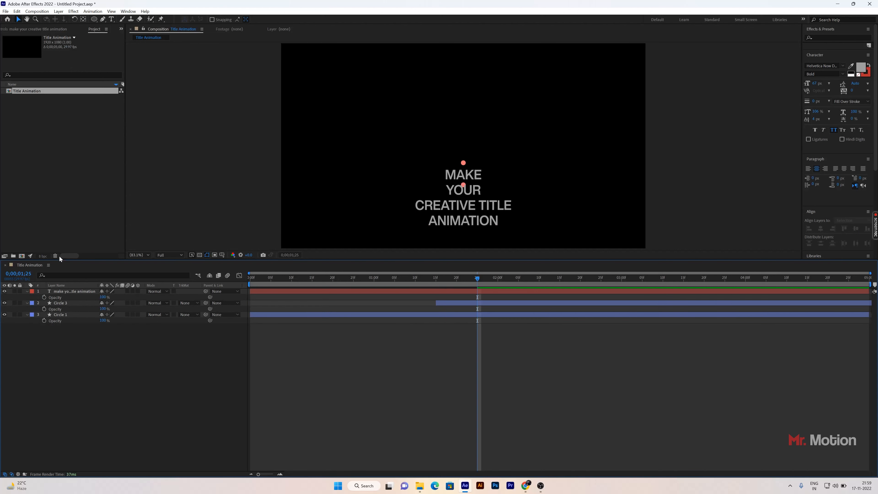
pyautogui.press('s')
pyautogui.click(111, 20)
pyautogui.doubleClick(465, 176)
pyautogui.click(860, 67)
pyautogui.click(661, 157)
pyautogui.moveTo(639, 121); pyautogui.dragTo(637, 111)
pyautogui.moveTo(662, 161); pyautogui.dragTo(662, 162)
pyautogui.moveTo(649, 112)
pyautogui.mouseDown()
pyautogui.moveTo(658, 124)
pyautogui.moveTo(623, 111)
pyautogui.mouseUp()
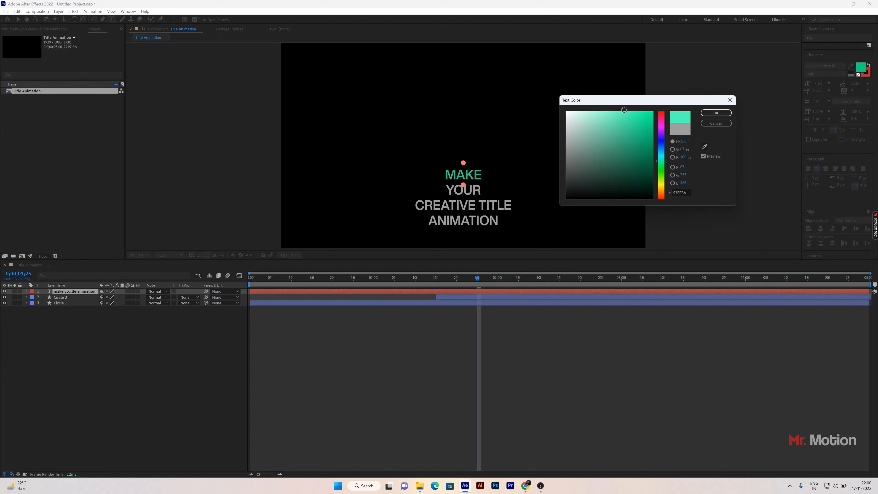
pyautogui.press('Return')
# Set the font style of ANIMATION to Black and that of YOUR CREATIVE TITLE to Medium
pyautogui.moveTo(428, 221); pyautogui.dragTo(500, 218)
pyautogui.click(842, 74)
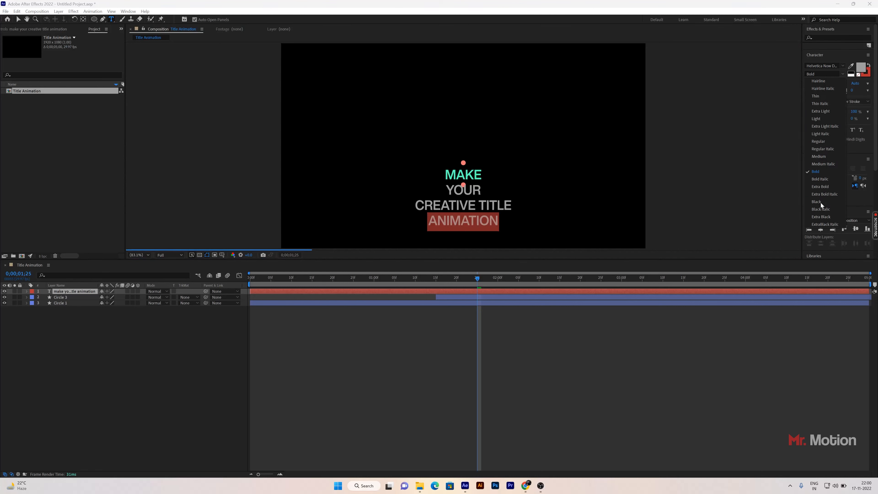
pyautogui.click(821, 205)
pyautogui.moveTo(446, 188); pyautogui.dragTo(514, 205)
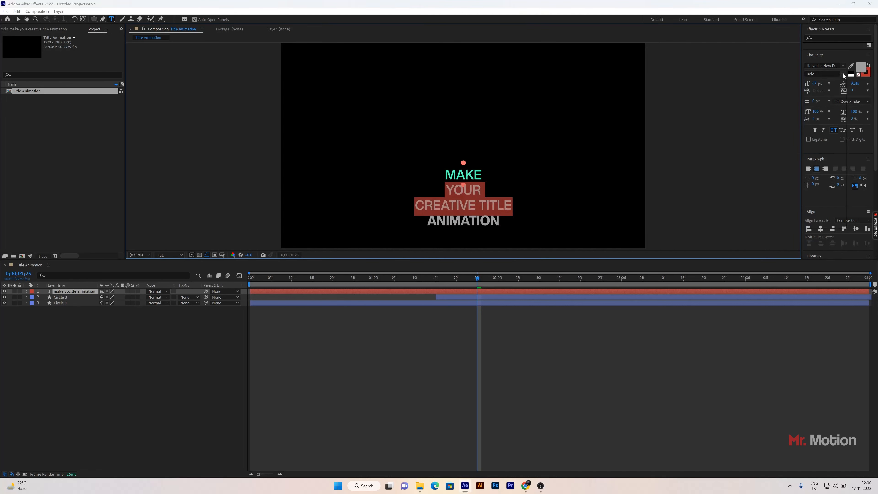
pyautogui.click(843, 74)
pyautogui.click(822, 157)
pyautogui.click(18, 20)
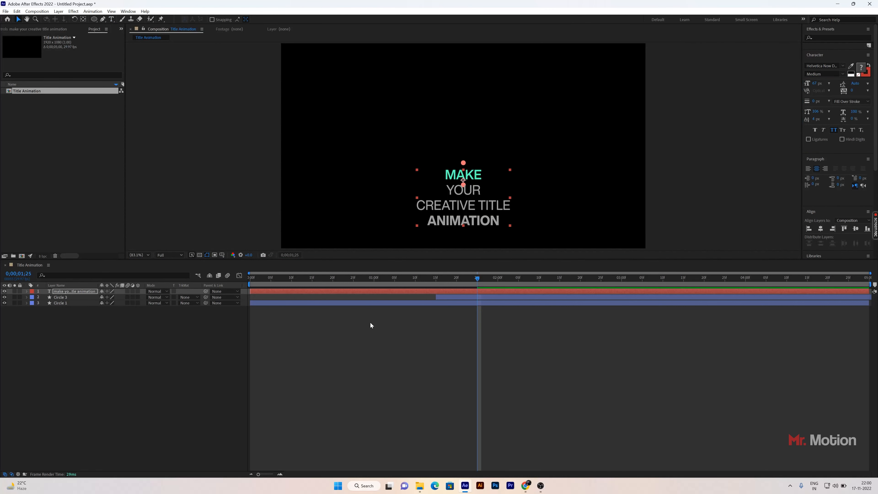
# Change the colour of the word ANIMATION to white
pyautogui.doubleClick(459, 222)
pyautogui.doubleClick(459, 222)
pyautogui.click(861, 67)
pyautogui.moveTo(581, 121); pyautogui.dragTo(542, 91)
pyautogui.click(715, 112)
# Colour the YOUR and CREATIVE TITLE lines light grey (C0C0C0)
pyautogui.moveTo(447, 189); pyautogui.dragTo(512, 206)
pyautogui.click(861, 67)
pyautogui.moveTo(572, 134); pyautogui.dragTo(555, 133)
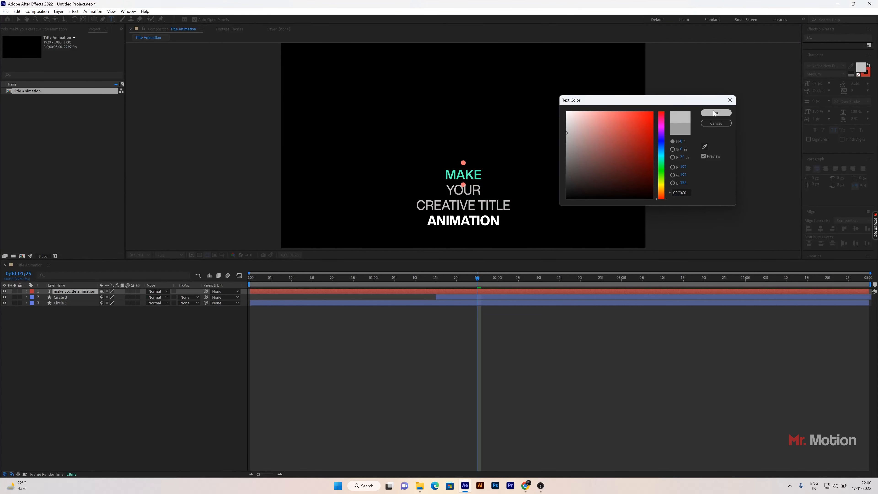
pyautogui.click(716, 112)
pyautogui.click(18, 19)
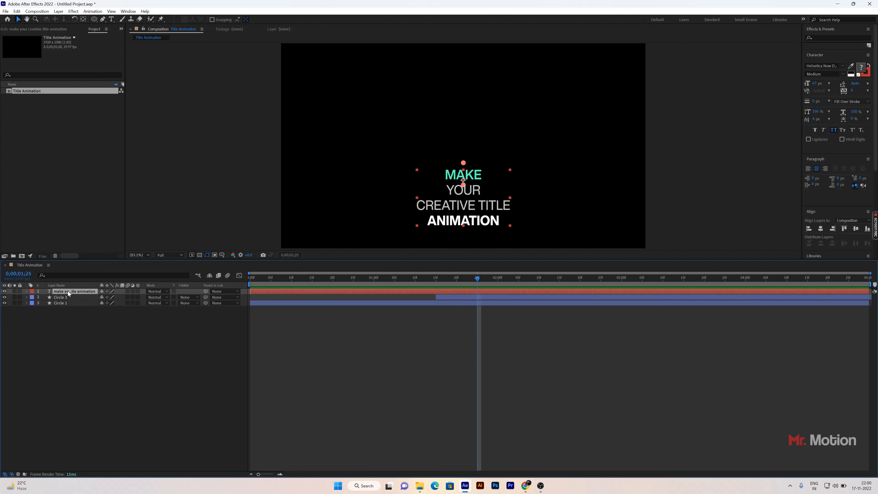
# Move the title text layer down to a Y position of about 812
pyautogui.press('p')
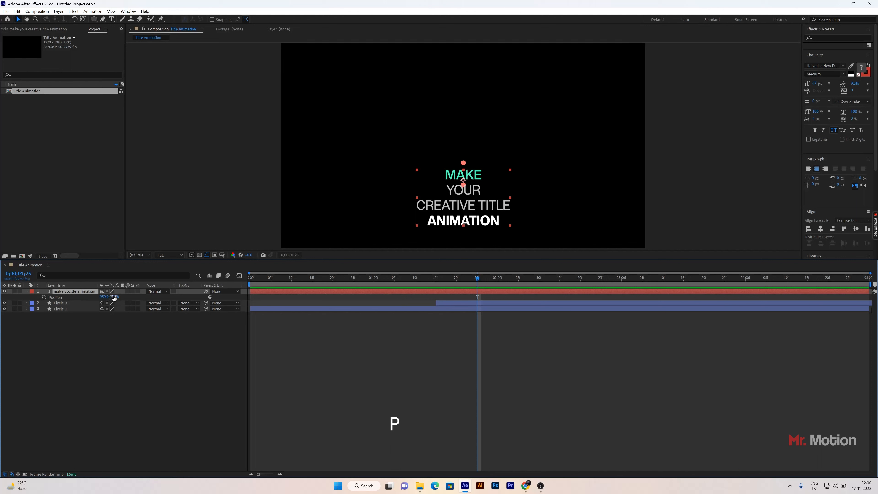
pyautogui.moveTo(114, 298); pyautogui.dragTo(144, 298)
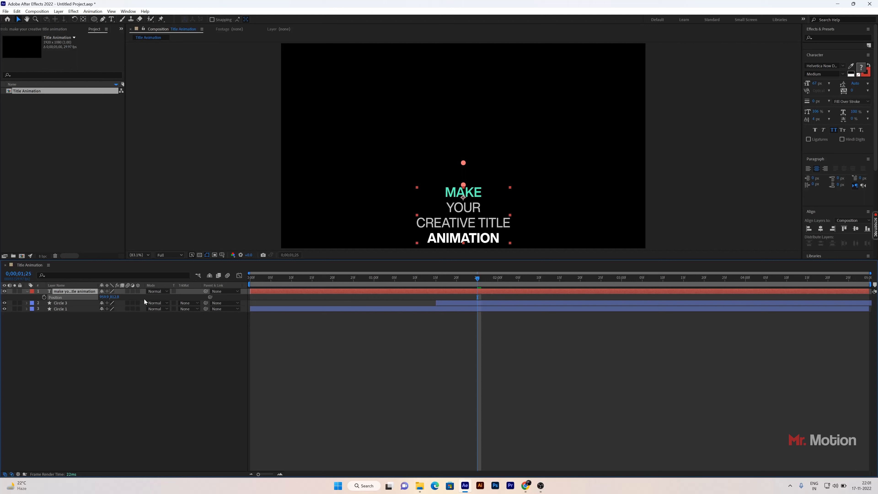
pyautogui.click(141, 409)
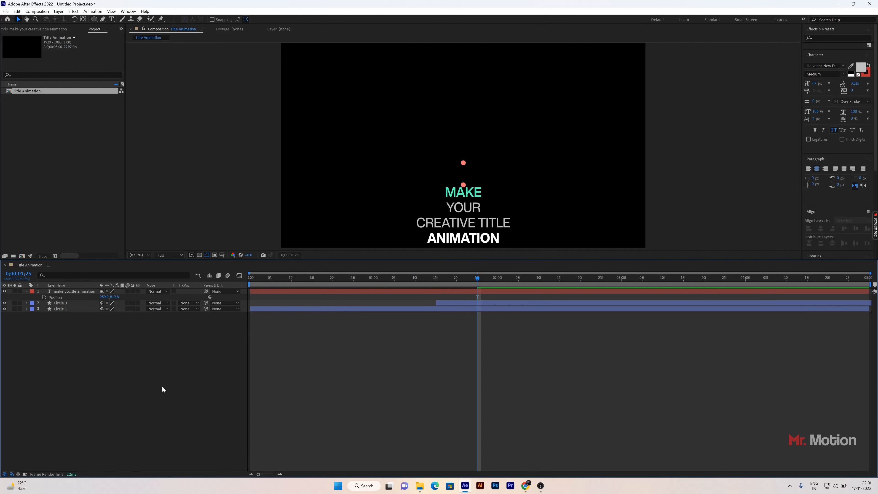
# Draw a wide rectangle above the title text as a new shape layer and remove its stroke
pyautogui.click(94, 19)
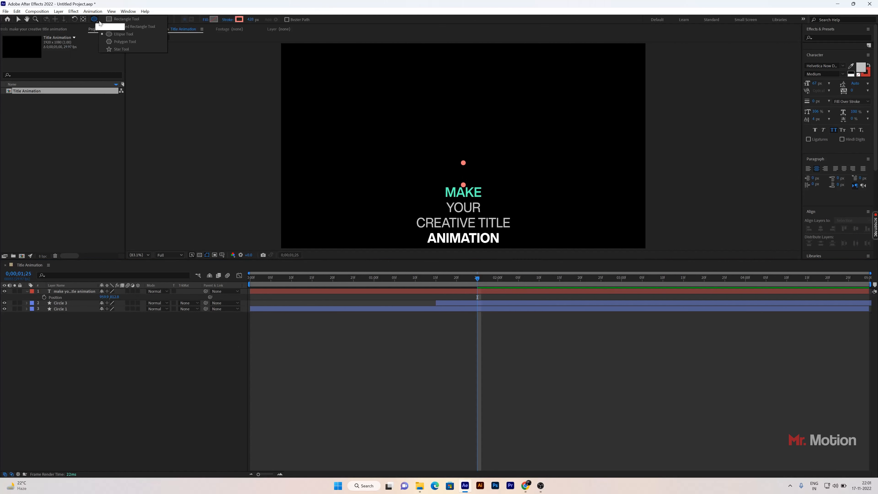
pyautogui.click(118, 20)
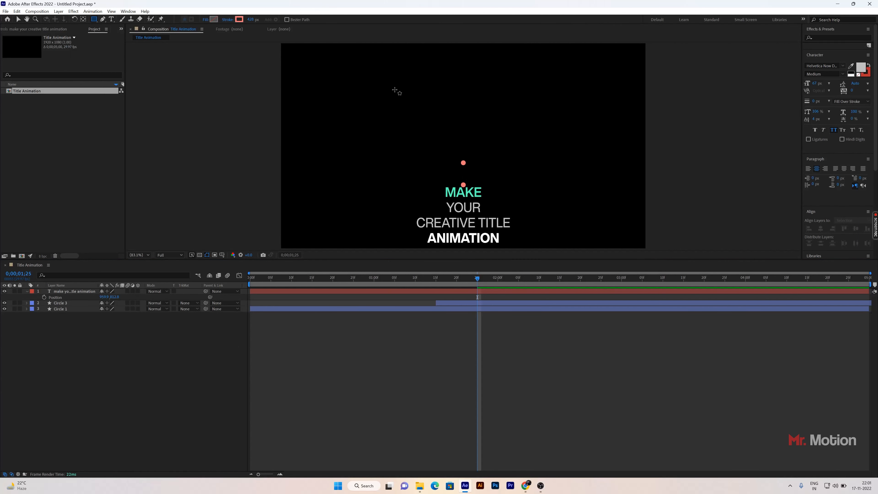
pyautogui.moveTo(396, 81)
pyautogui.mouseDown()
pyautogui.moveTo(518, 181)
pyautogui.moveTo(526, 169)
pyautogui.mouseUp()
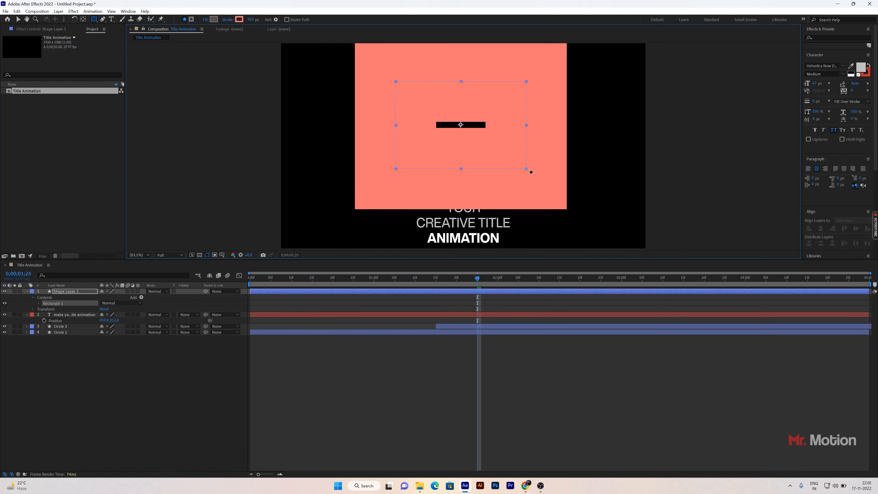
pyautogui.click(16, 20)
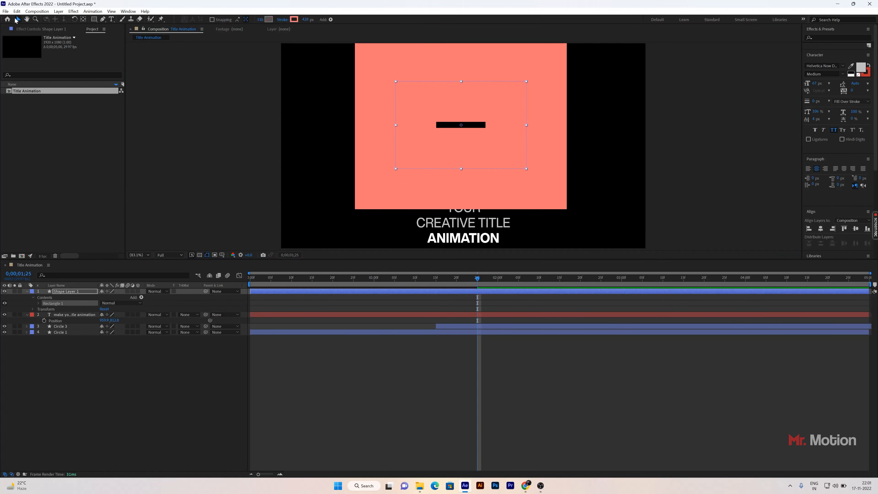
pyautogui.click(282, 20)
pyautogui.click(192, 107)
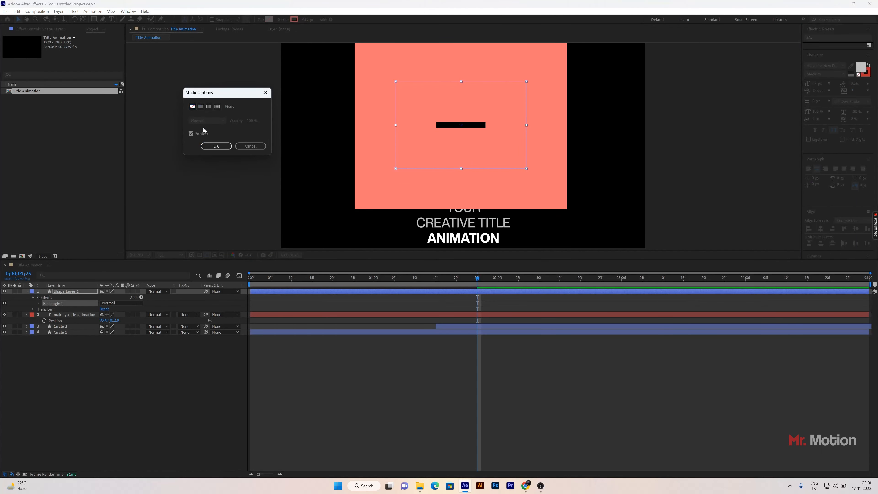
pyautogui.click(216, 146)
# Set the rectangle's fill to a light peach colour (FFBD9B)
pyautogui.click(269, 19)
pyautogui.write('FF9B9B')
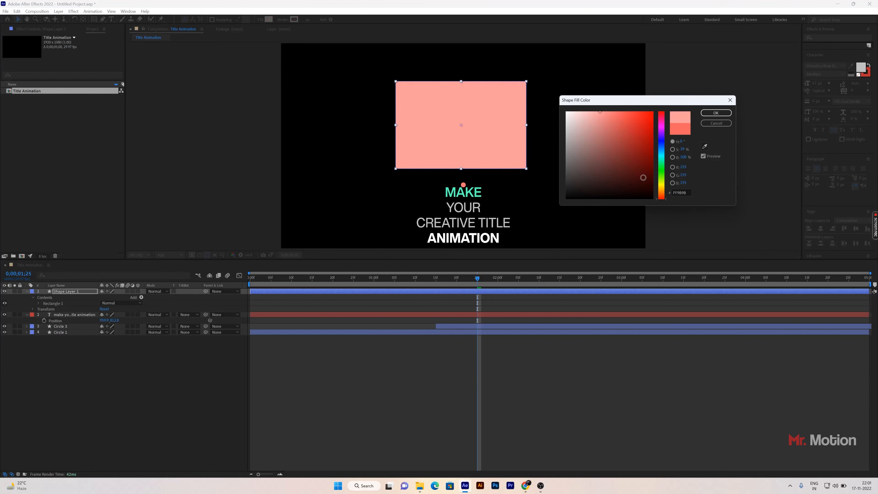
pyautogui.click(661, 189)
pyautogui.click(661, 194)
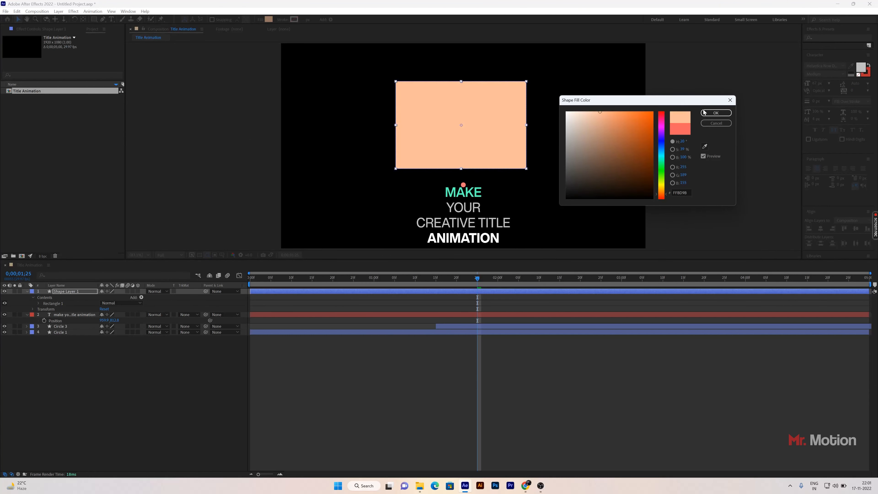
pyautogui.click(715, 112)
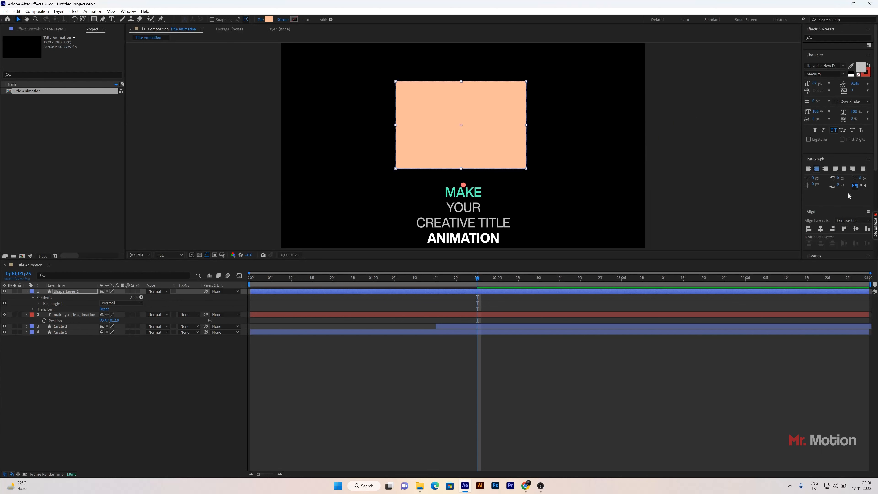
# Centre the rectangle horizontally in the composition and move it down to sit just above the title text
pyautogui.click(820, 228)
pyautogui.click(689, 157)
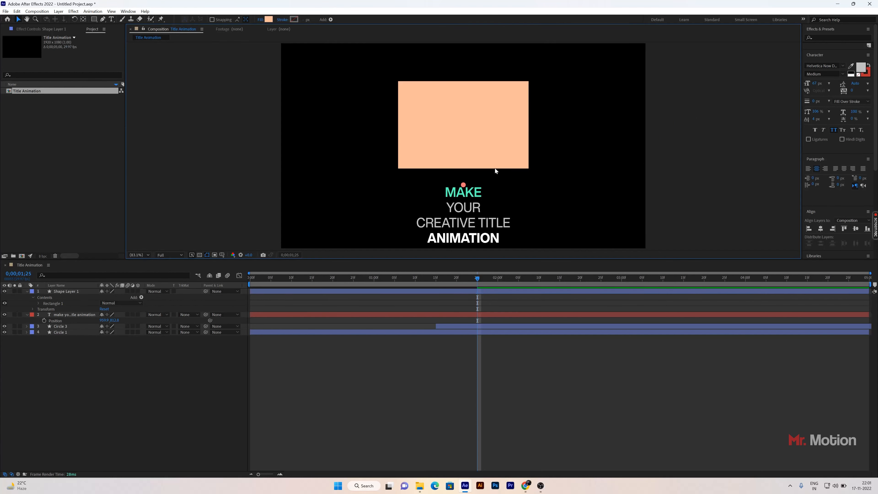
pyautogui.click(484, 154)
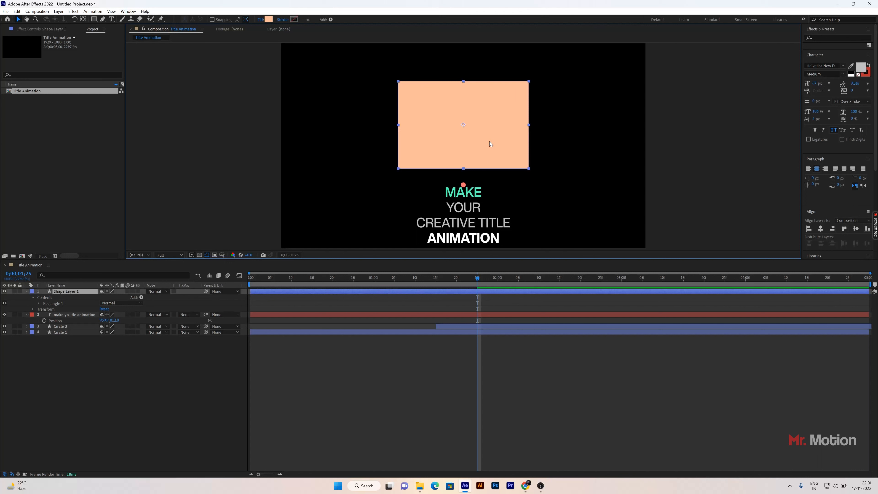
pyautogui.moveTo(480, 142); pyautogui.dragTo(481, 155)
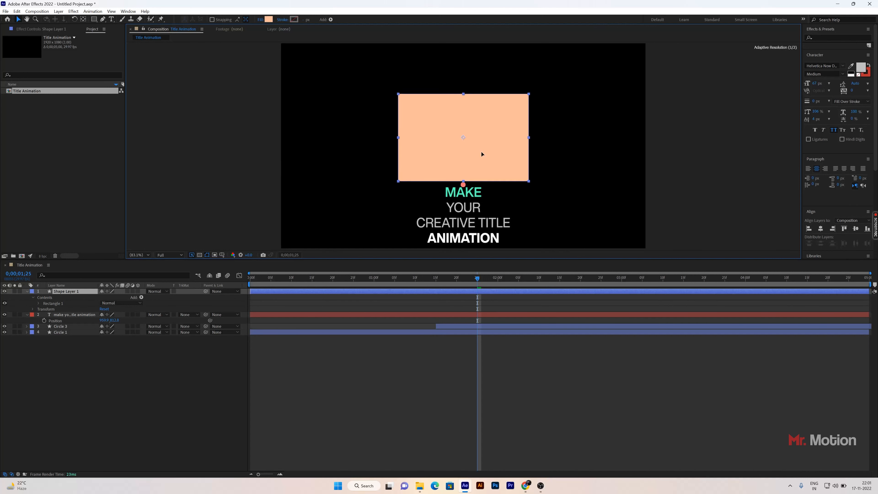
pyautogui.click(462, 299)
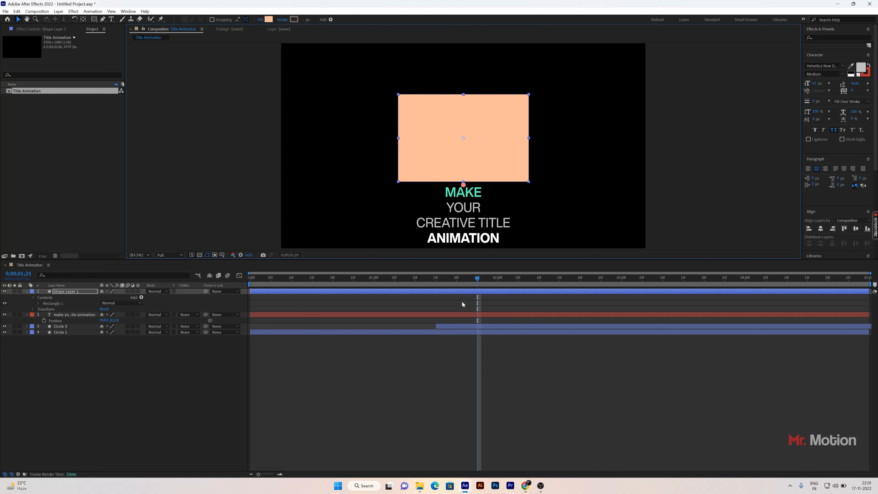
# Raise the title text to a Y position of 790 and rename the Circle 3 layer as Circle 2
pyautogui.click(284, 313)
pyautogui.moveTo(116, 322); pyautogui.dragTo(101, 325)
pyautogui.click(71, 327)
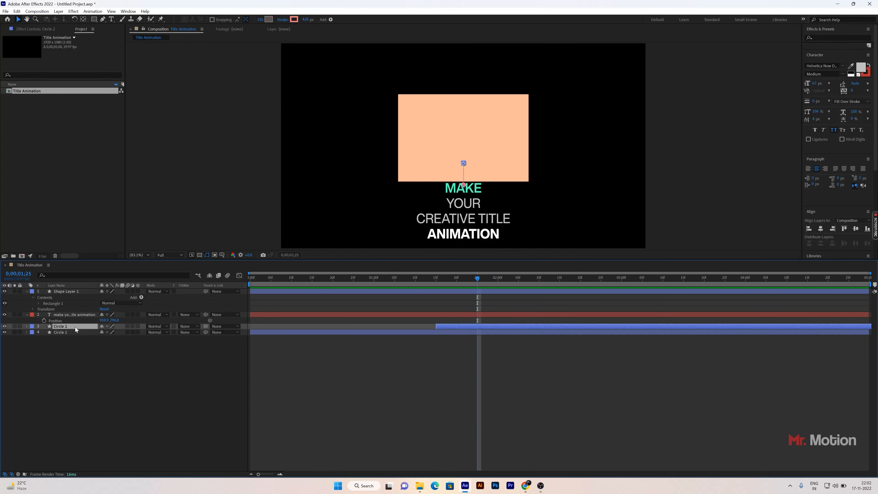
# Keyframe the title text's position at 0;00;01;19, using Circle 2's position keyframes as timing reference, and raise it to Y about 717 at 0;00;02;00
pyautogui.press('p')
pyautogui.click(106, 367)
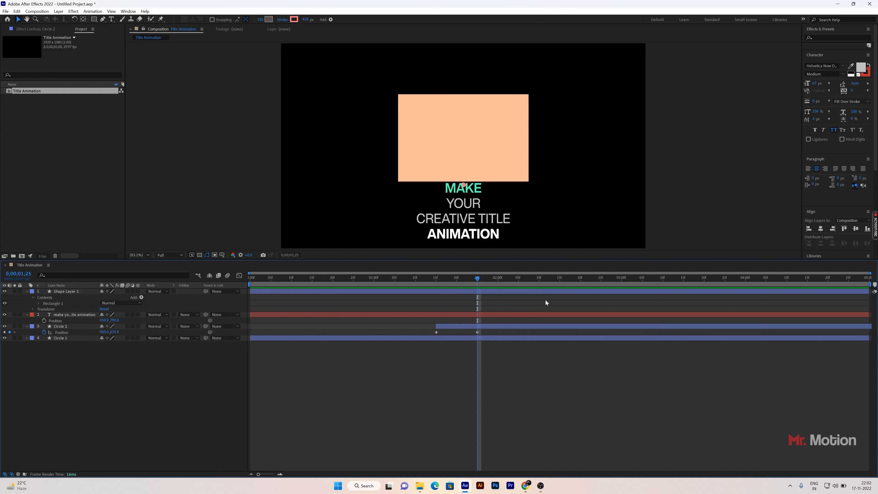
pyautogui.moveTo(475, 278); pyautogui.dragTo(451, 282)
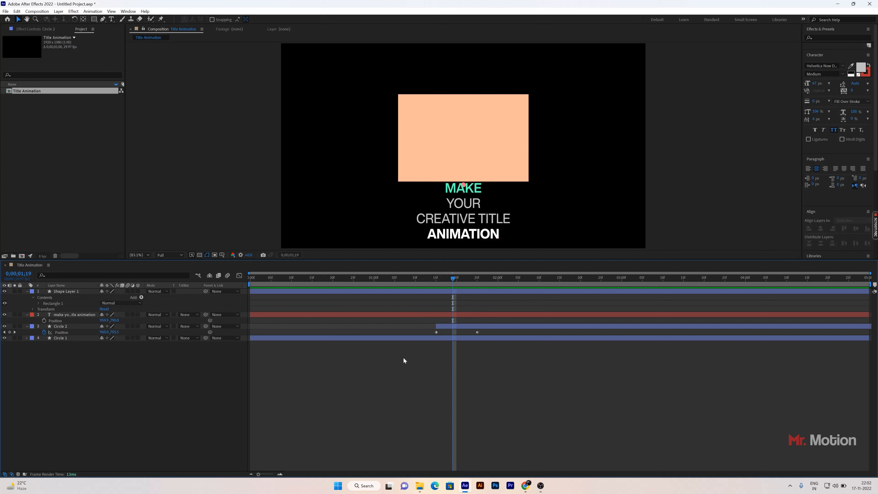
pyautogui.click(44, 322)
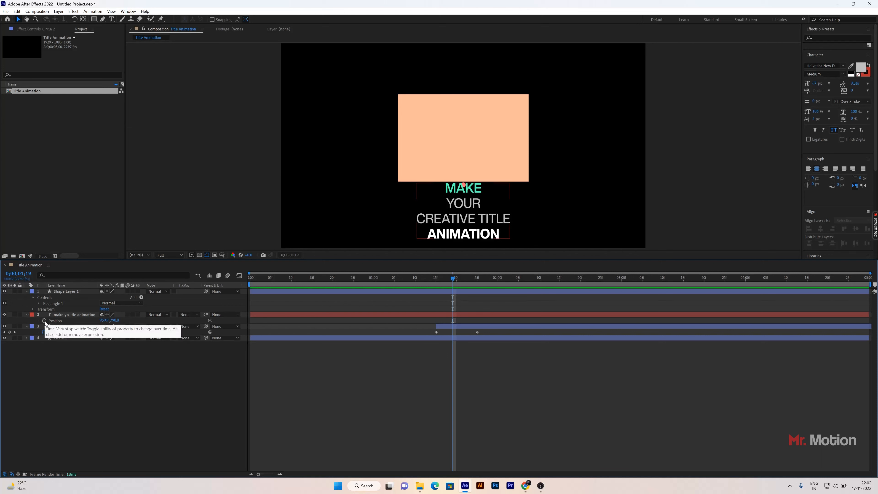
pyautogui.click(45, 321)
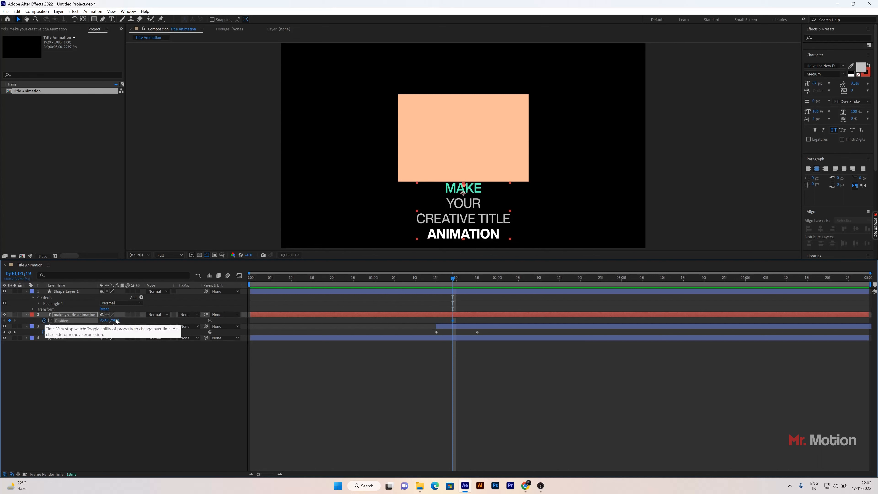
pyautogui.click(455, 278)
pyautogui.moveTo(473, 278); pyautogui.dragTo(500, 278)
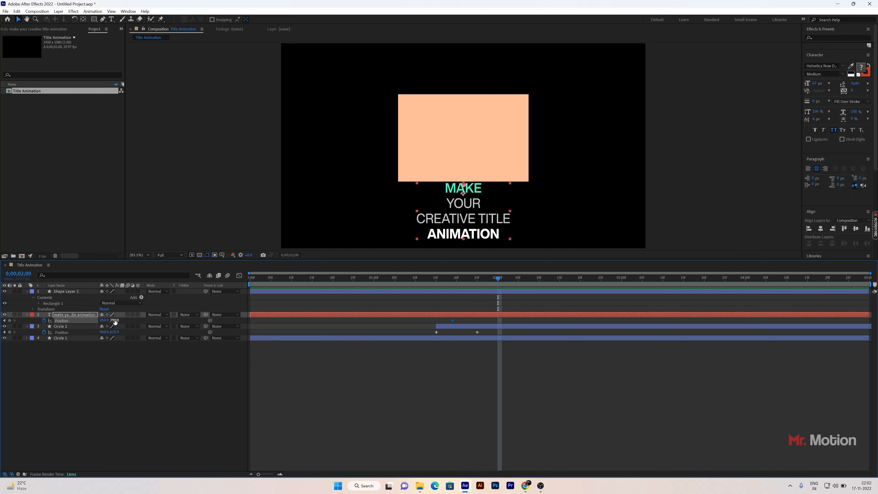
pyautogui.moveTo(111, 320); pyautogui.dragTo(93, 319)
pyautogui.click(149, 399)
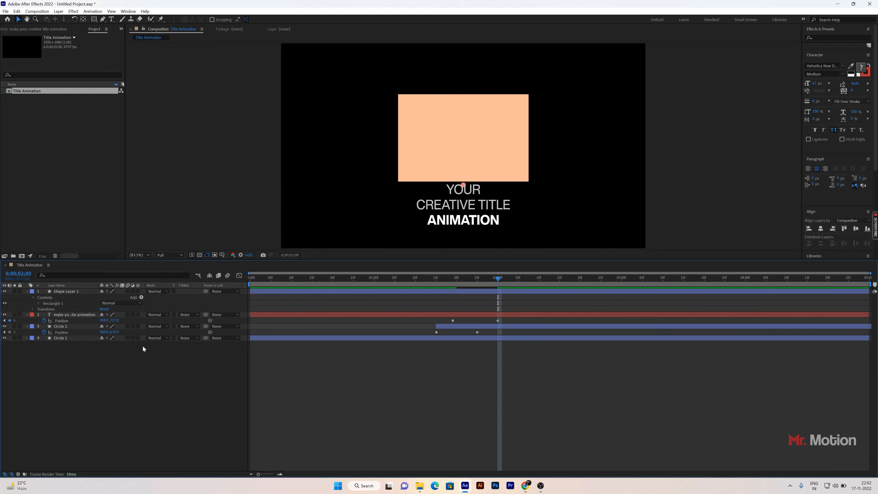
# Remove the fill from the rectangle above the title text
pyautogui.click(67, 291)
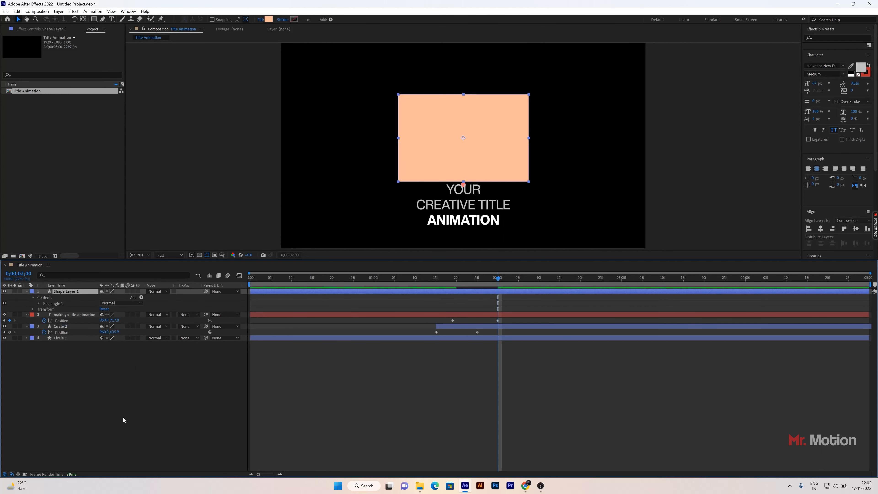
pyautogui.click(122, 417)
pyautogui.click(69, 292)
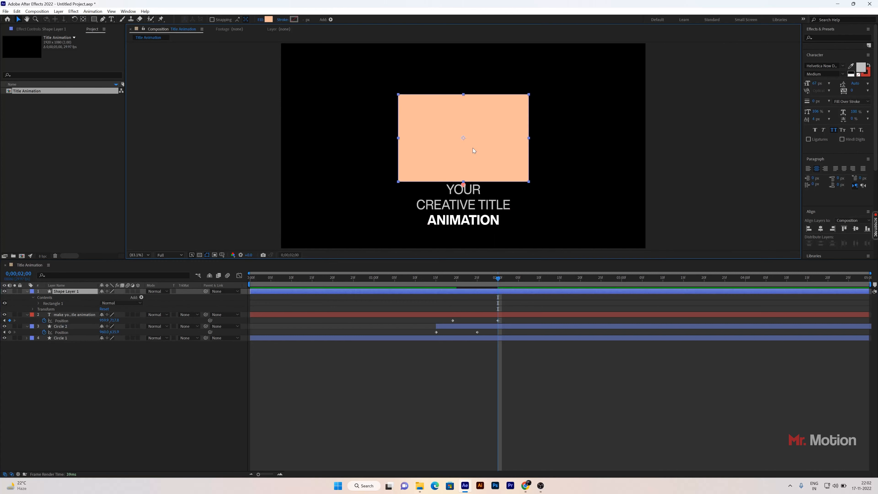
pyautogui.click(260, 19)
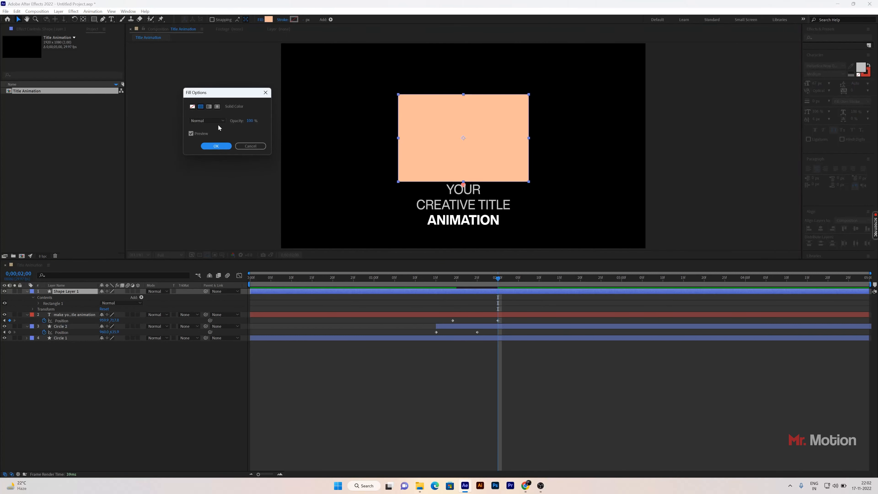
pyautogui.click(192, 106)
pyautogui.click(216, 145)
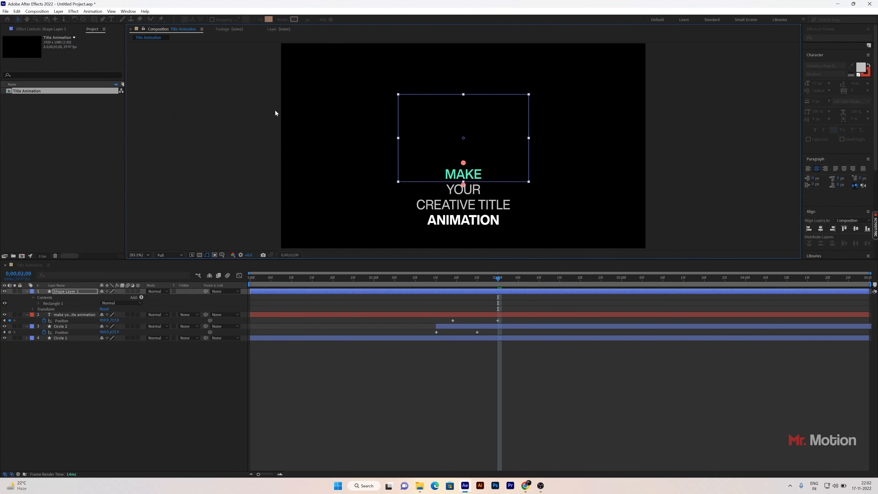
# Outline the rectangle with a 3 px salmon stroke
pyautogui.click(294, 19)
pyautogui.moveTo(602, 157); pyautogui.dragTo(610, 105)
pyautogui.click(716, 113)
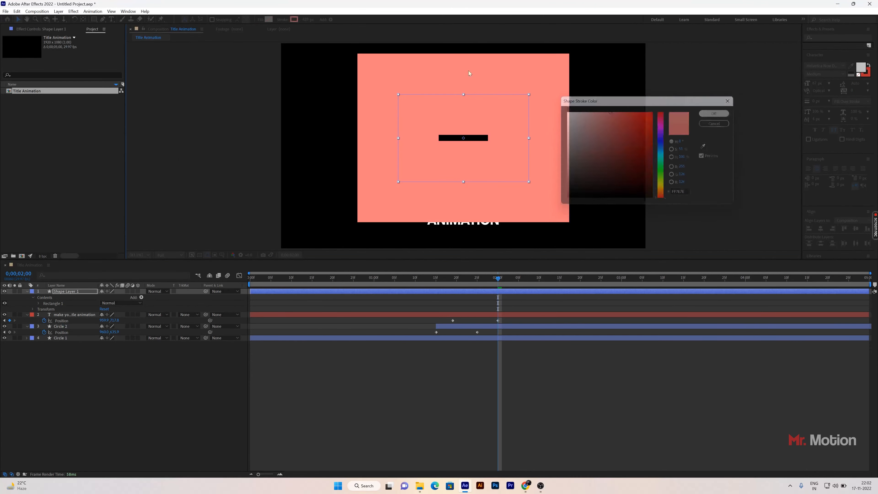
pyautogui.click(307, 20)
pyautogui.write('5')
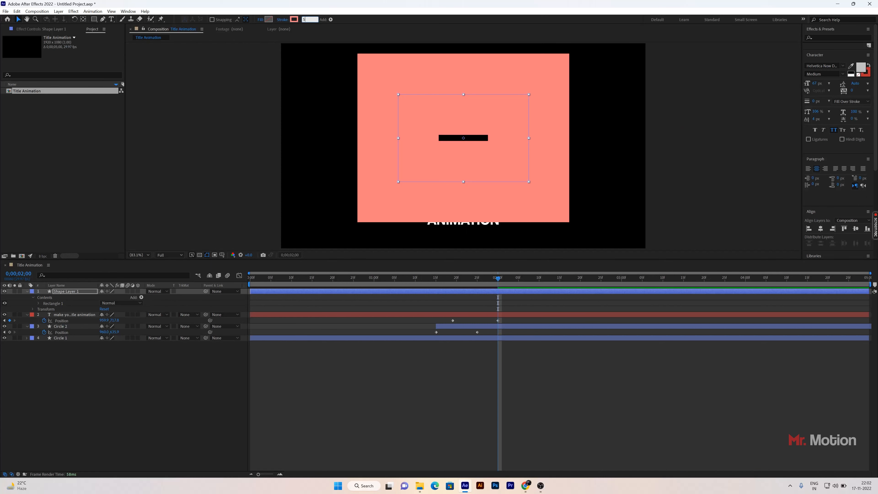
pyautogui.press('Return')
pyautogui.click(306, 20)
pyautogui.write('3')
pyautogui.press('Return')
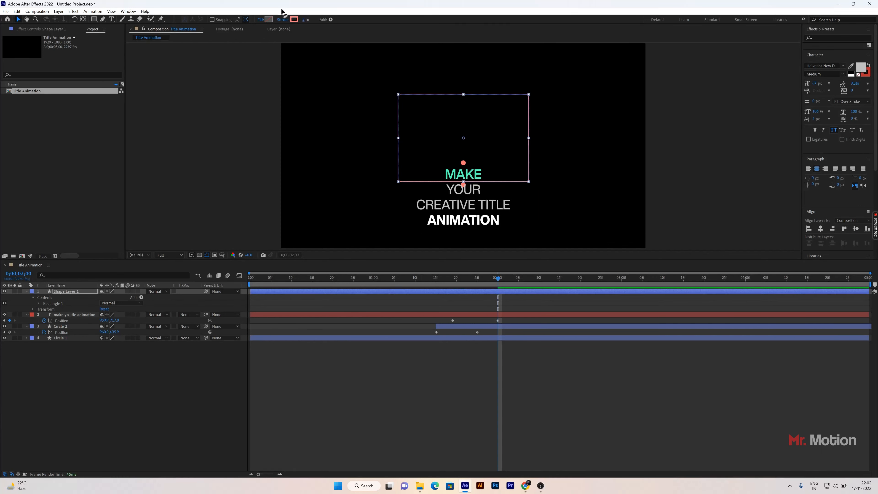
pyautogui.click(160, 400)
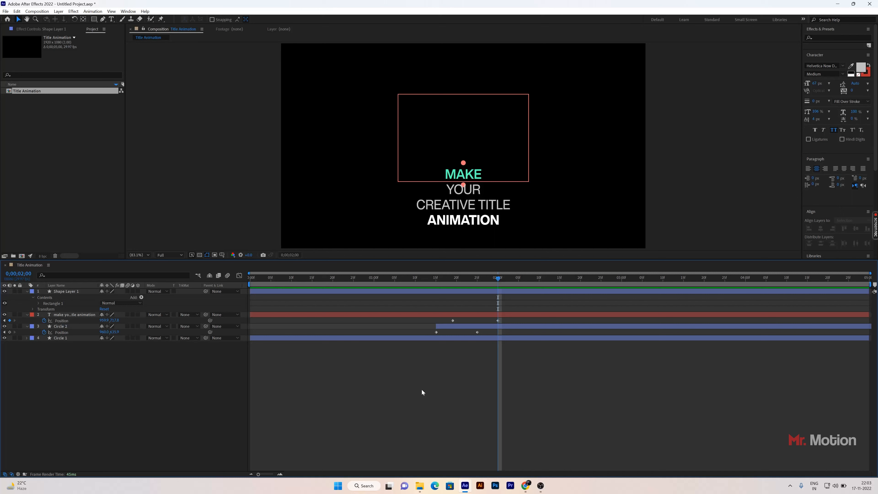
# Copy the title's second position keyframe to 0;00;02;15 as a hold, and raise the title to Y about 632 at 0;00;02;25
pyautogui.moveTo(511, 279); pyautogui.dragTo(580, 279)
pyautogui.click(498, 321)
pyautogui.click(559, 278)
pyautogui.click(505, 321)
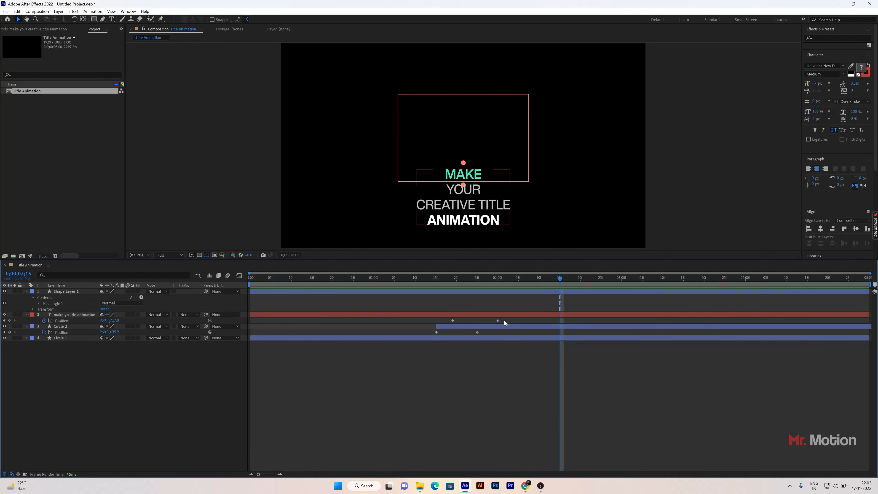
pyautogui.click(496, 322)
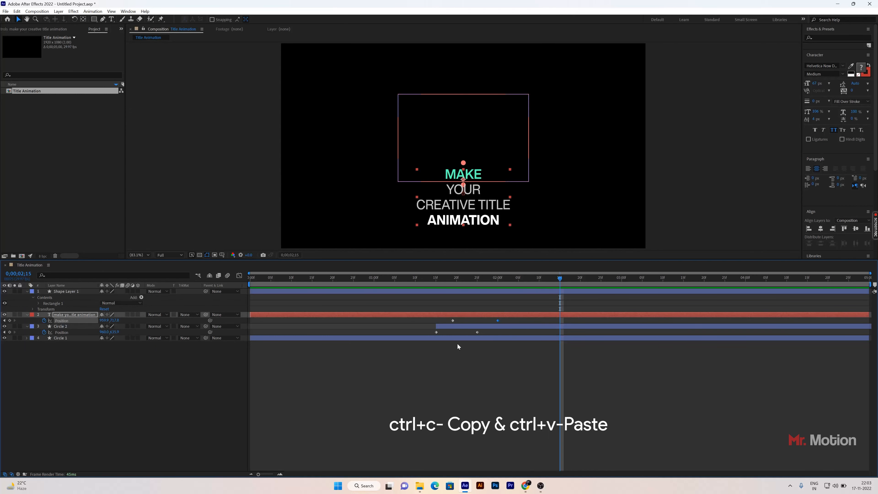
pyautogui.moveTo(560, 277); pyautogui.dragTo(602, 275)
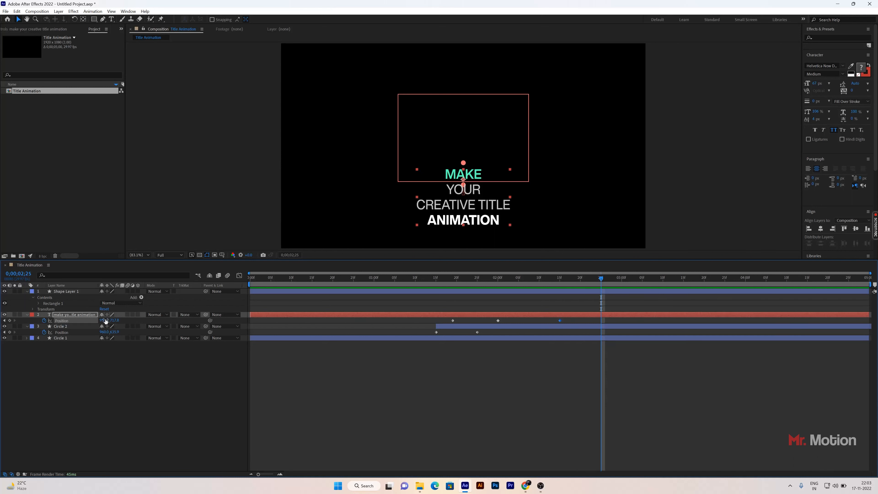
pyautogui.moveTo(115, 320); pyautogui.dragTo(86, 320)
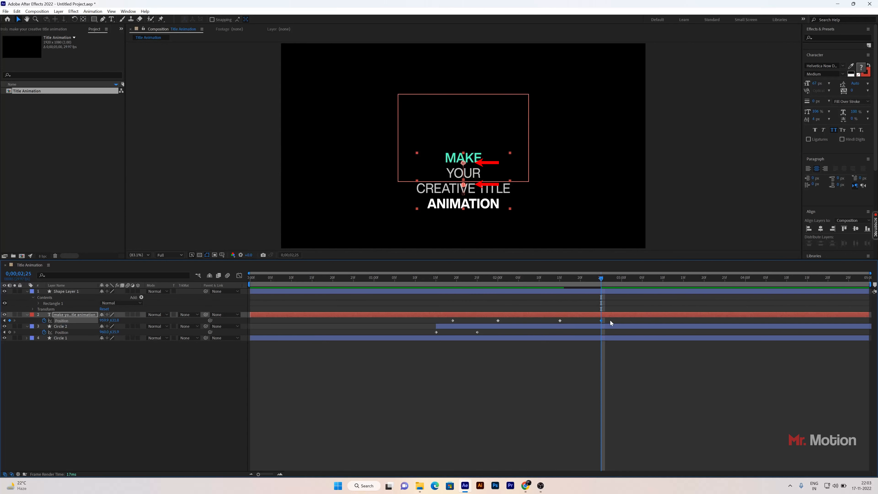
# Copy the title's latest position keyframe to 0;00;03;10 as a hold, and raise the title to Y about 546 at 0;00;03;20
pyautogui.moveTo(598, 274); pyautogui.dragTo(664, 273)
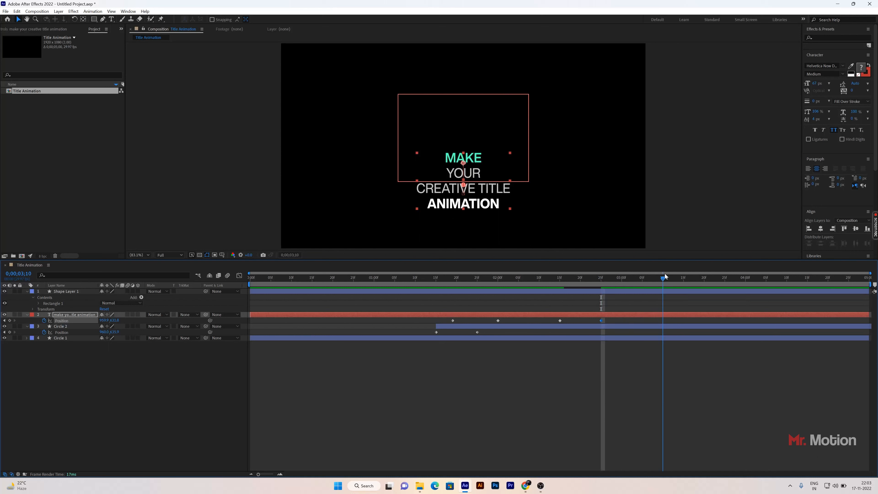
pyautogui.click(601, 321)
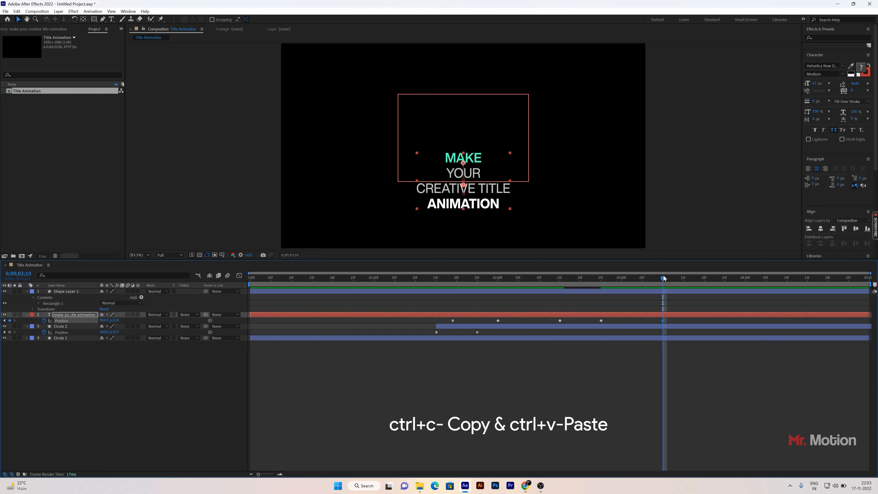
pyautogui.moveTo(663, 276); pyautogui.dragTo(704, 278)
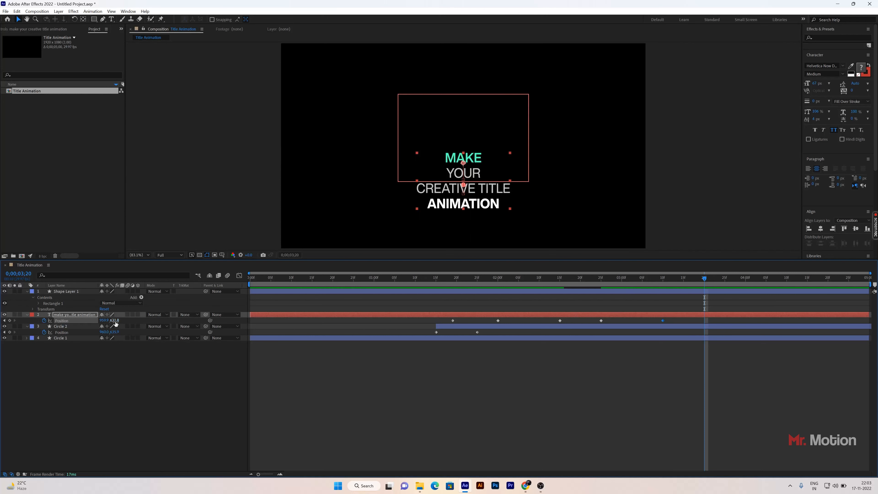
pyautogui.moveTo(114, 321); pyautogui.dragTo(80, 324)
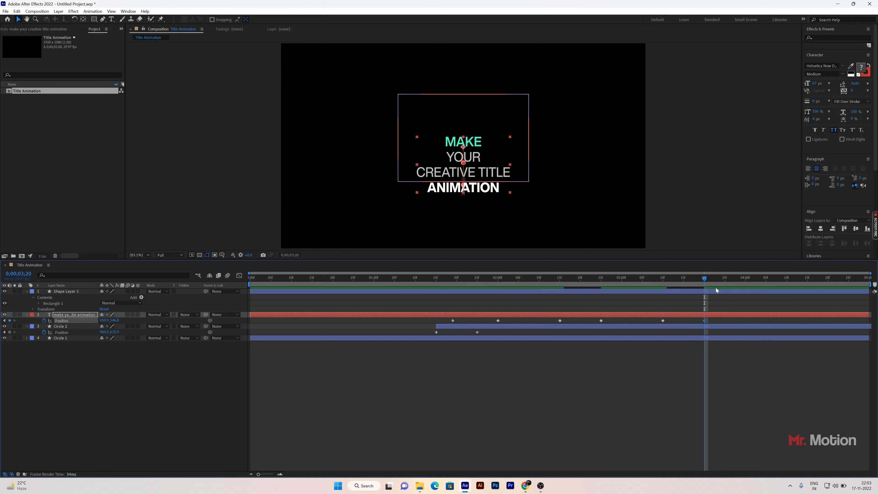
# Hold the title's position until 0;00;04;05, raise it to Y about 467 at 0;00;04;15, and preview the animation from the start
pyautogui.moveTo(706, 278); pyautogui.dragTo(766, 275)
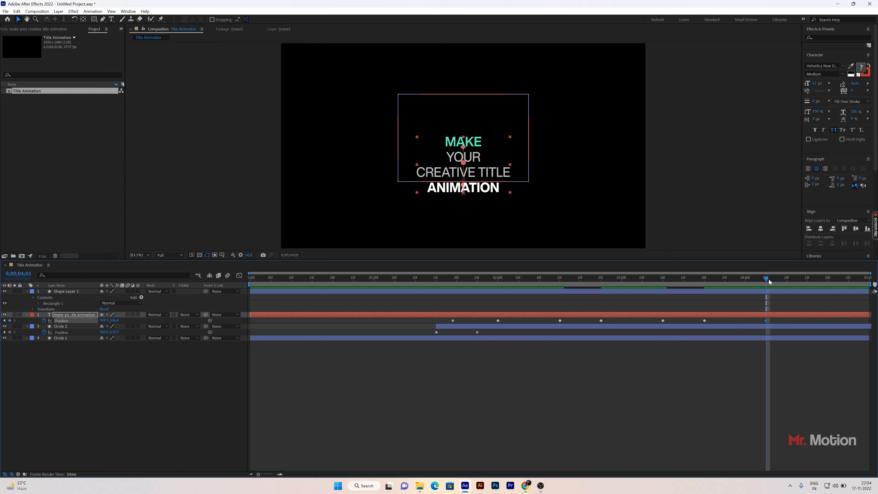
pyautogui.moveTo(769, 281); pyautogui.dragTo(807, 279)
pyautogui.moveTo(114, 320)
pyautogui.mouseDown()
pyautogui.moveTo(84, 325)
pyautogui.moveTo(110, 319)
pyautogui.mouseUp()
pyautogui.click(471, 404)
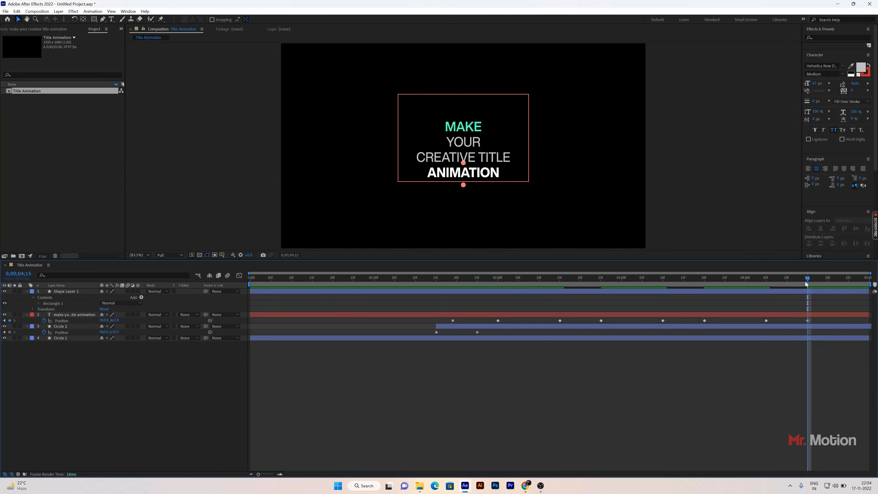
pyautogui.press('Home')
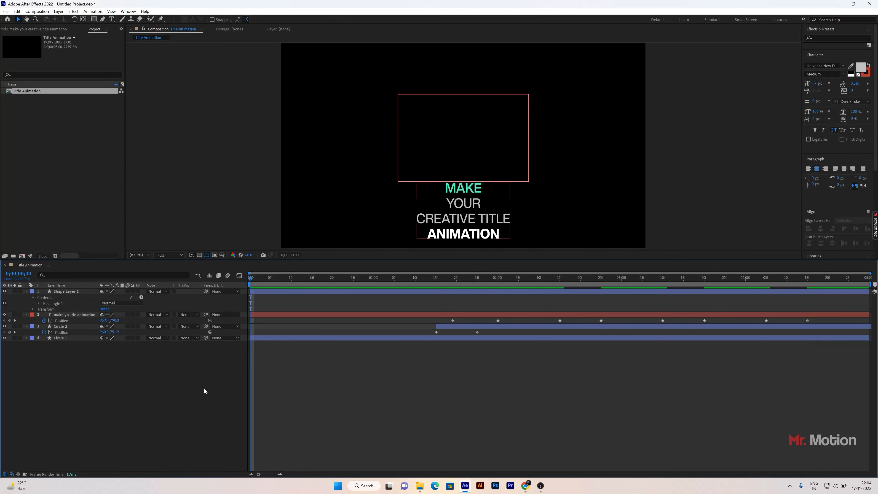
pyautogui.press('space')
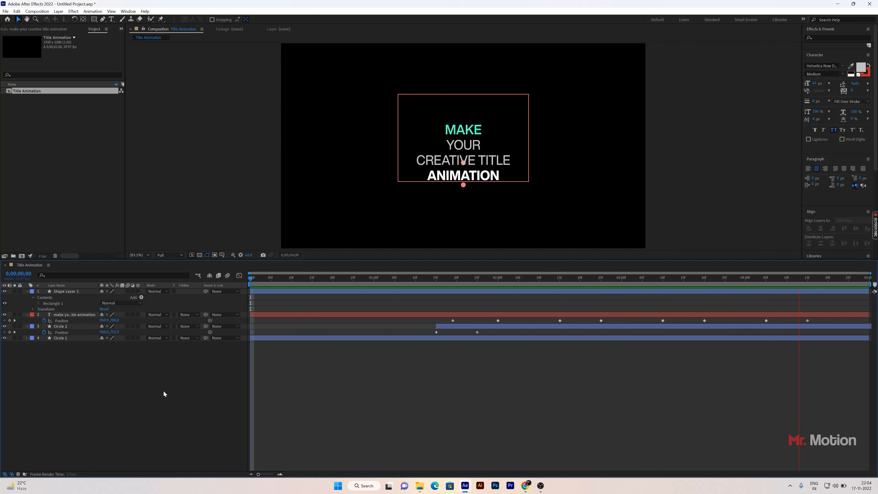
pyautogui.press('space')
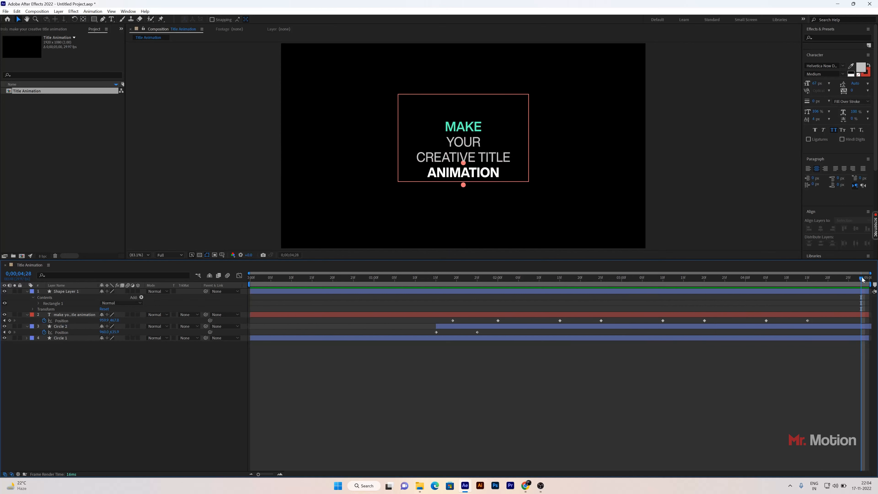
# Hide the rectangle layer and replace its stroke with a solid light peach fill
pyautogui.moveTo(508, 310); pyautogui.dragTo(505, 311)
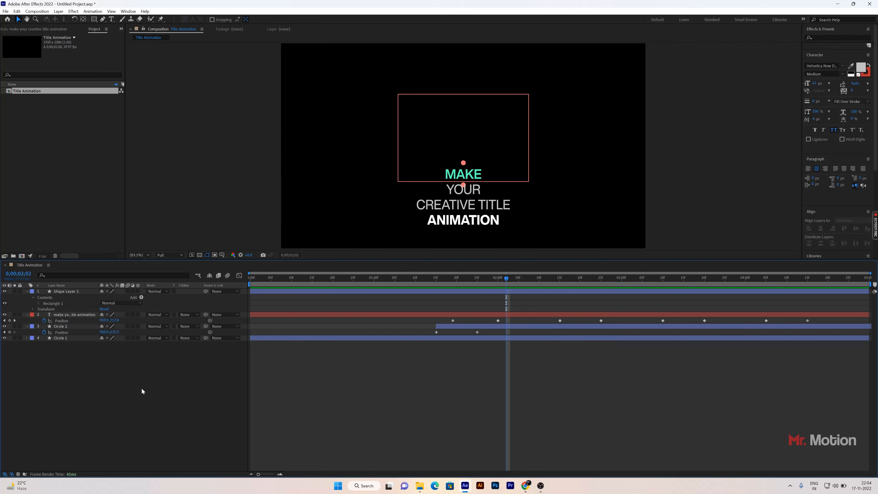
pyautogui.click(27, 314)
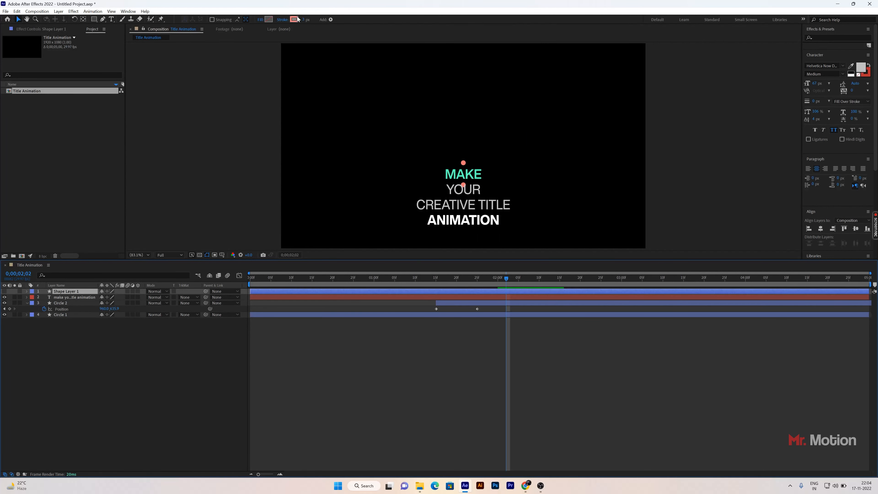
pyautogui.click(288, 19)
pyautogui.click(192, 108)
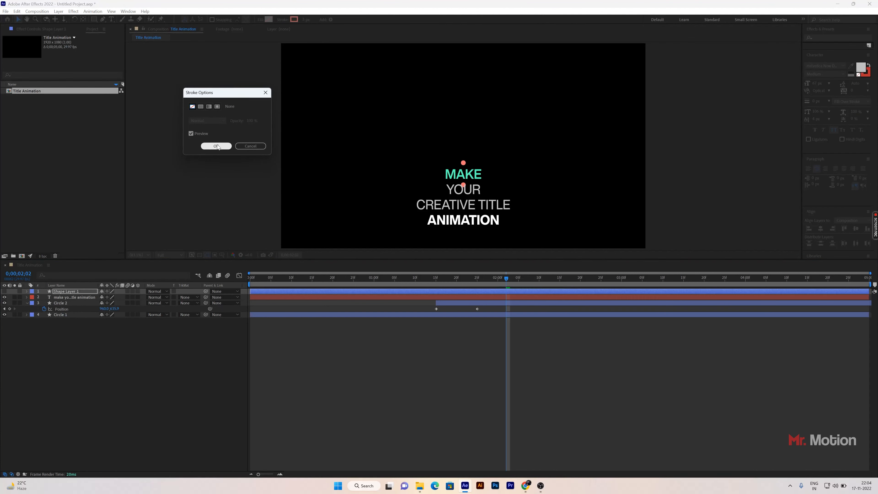
pyautogui.click(216, 146)
pyautogui.click(270, 19)
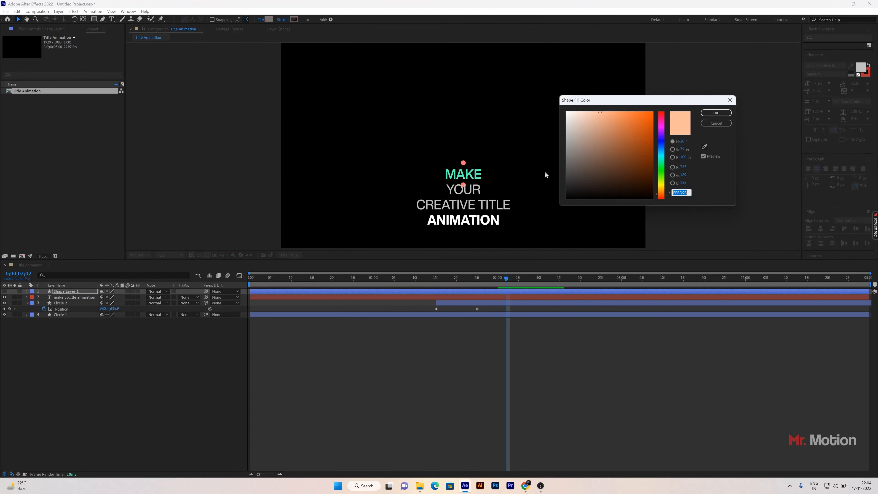
pyautogui.moveTo(609, 120); pyautogui.dragTo(609, 93)
pyautogui.click(714, 114)
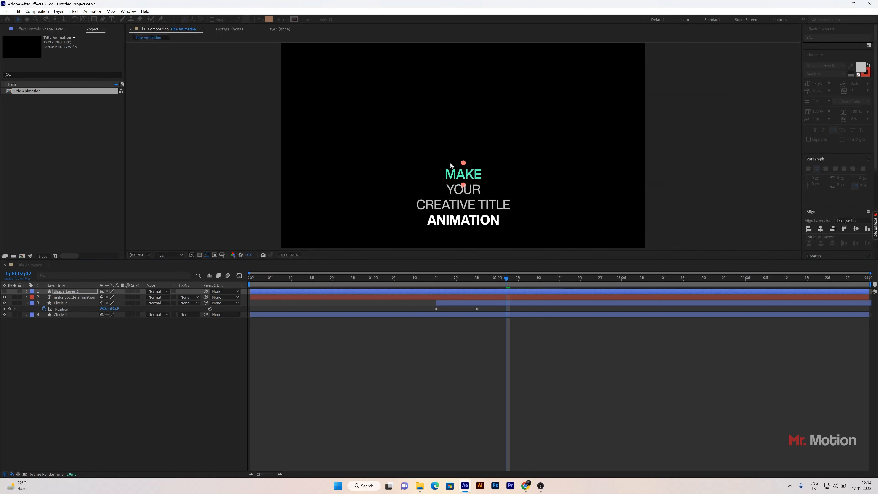
pyautogui.click(107, 354)
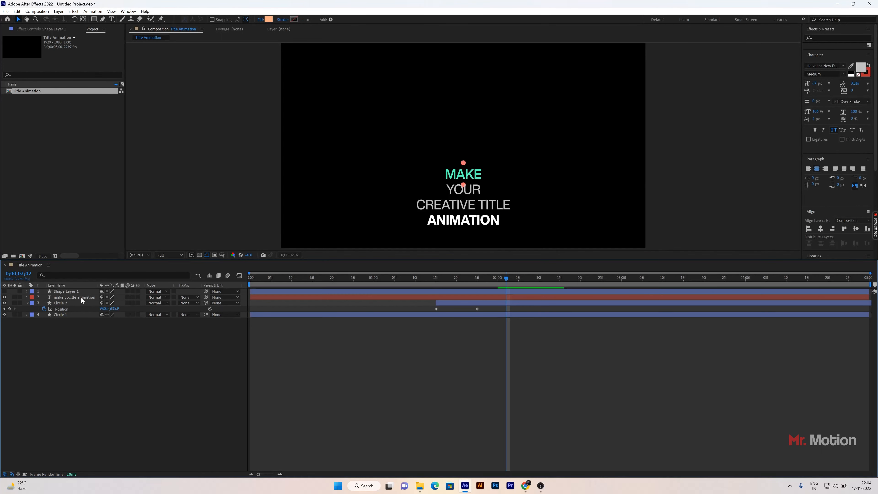
# Set the title text's track matte to Alpha Matte "Shape Layer 1"
pyautogui.click(80, 297)
pyautogui.click(188, 298)
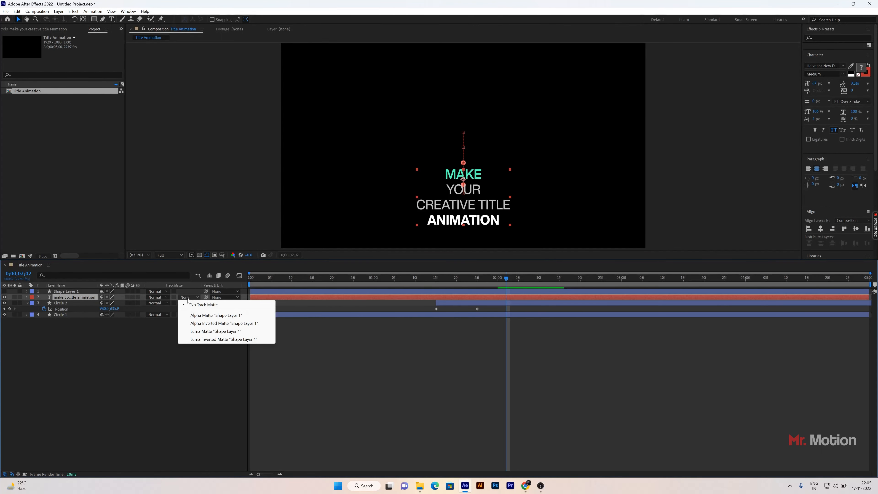
pyautogui.click(209, 315)
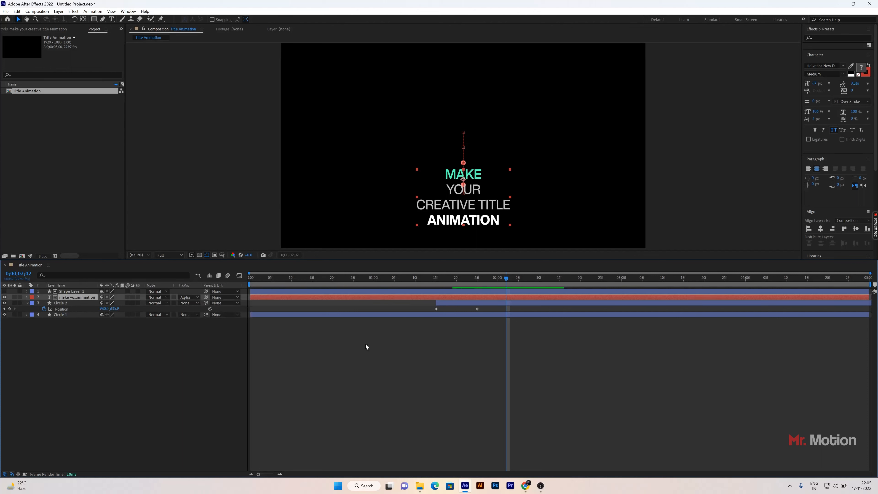
# Preview the masked title animation from the start of the composition
pyautogui.click(405, 364)
pyautogui.moveTo(506, 278); pyautogui.dragTo(227, 278)
pyautogui.press('space')
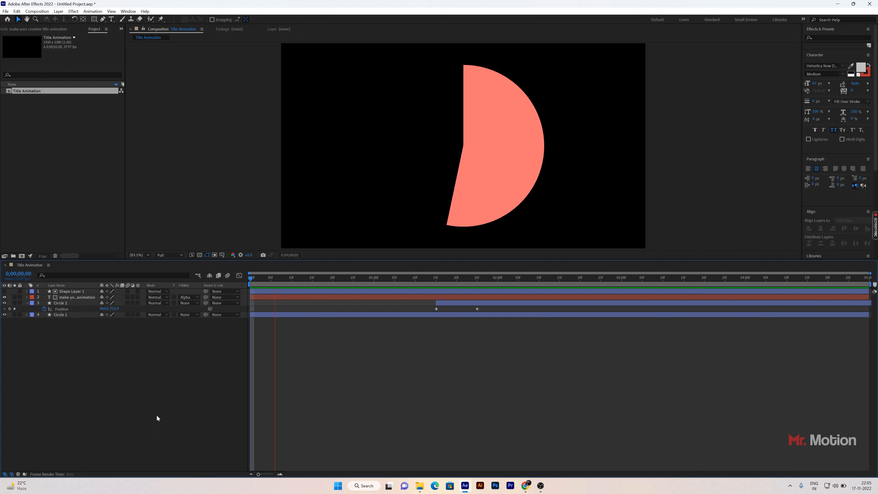
pyautogui.press('space')
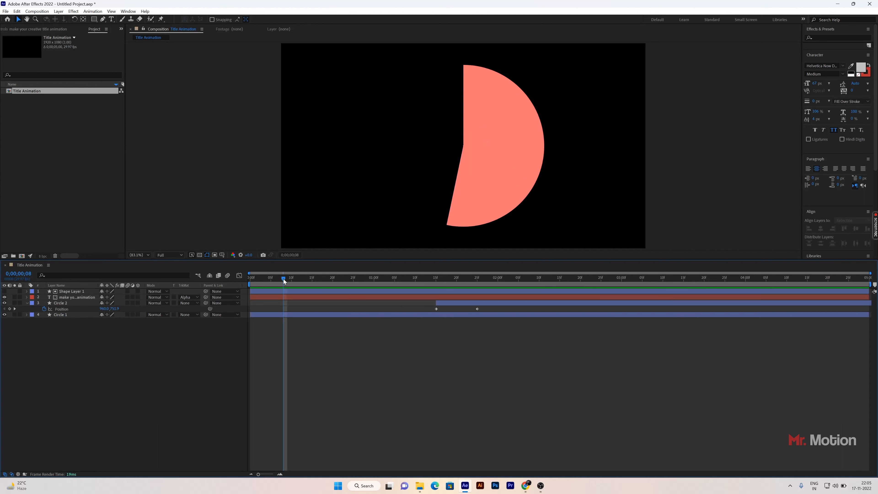
# Shift all the title's position keyframes earlier so the first aligns with Circle 2's first keyframe, and preview from the start
pyautogui.moveTo(284, 279); pyautogui.dragTo(498, 297)
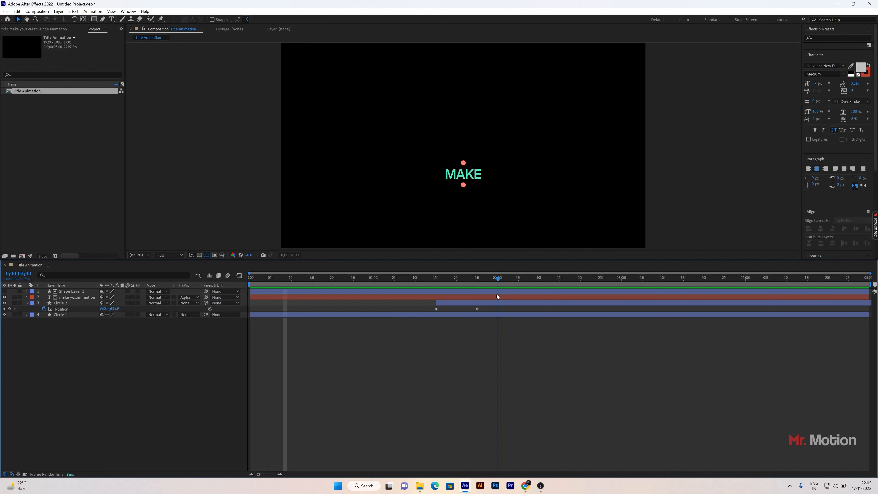
pyautogui.click(461, 297)
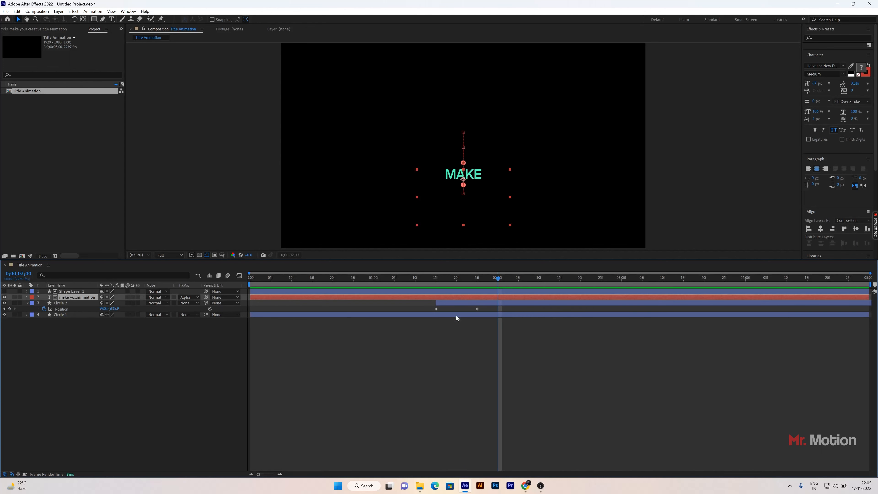
pyautogui.press('p')
pyautogui.click(448, 369)
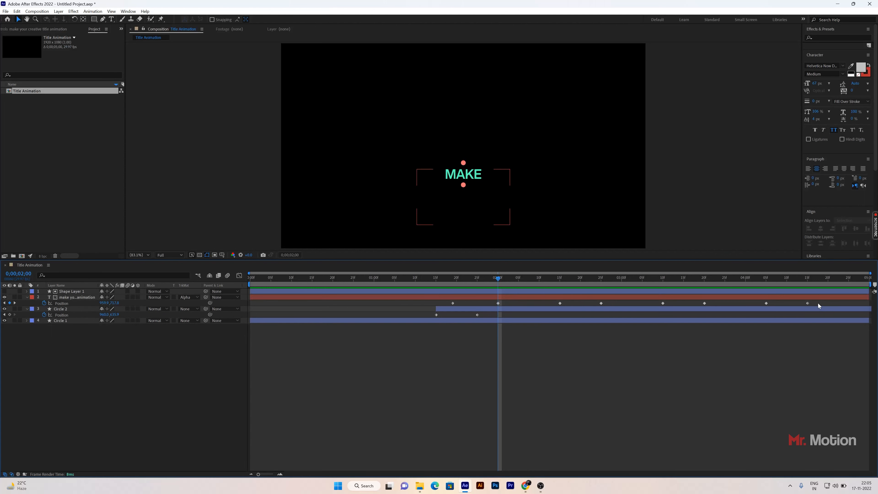
pyautogui.moveTo(818, 301); pyautogui.dragTo(438, 307)
pyautogui.click(449, 336)
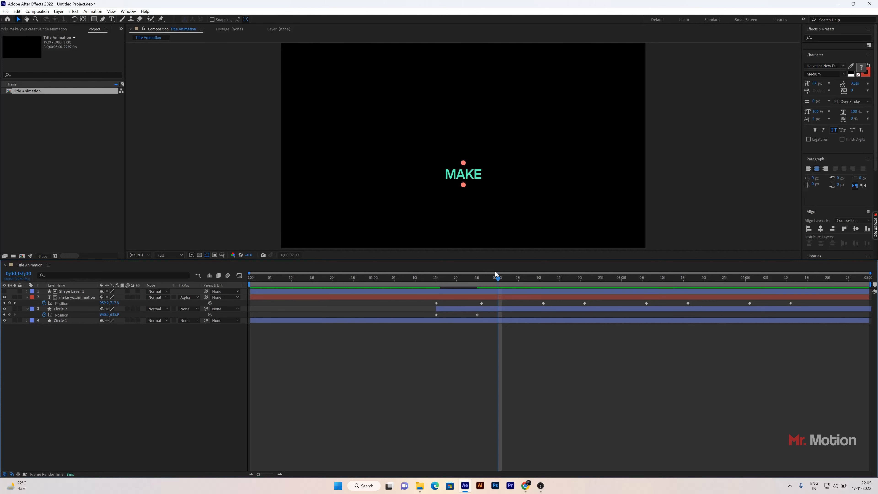
pyautogui.click(247, 276)
pyautogui.press('space')
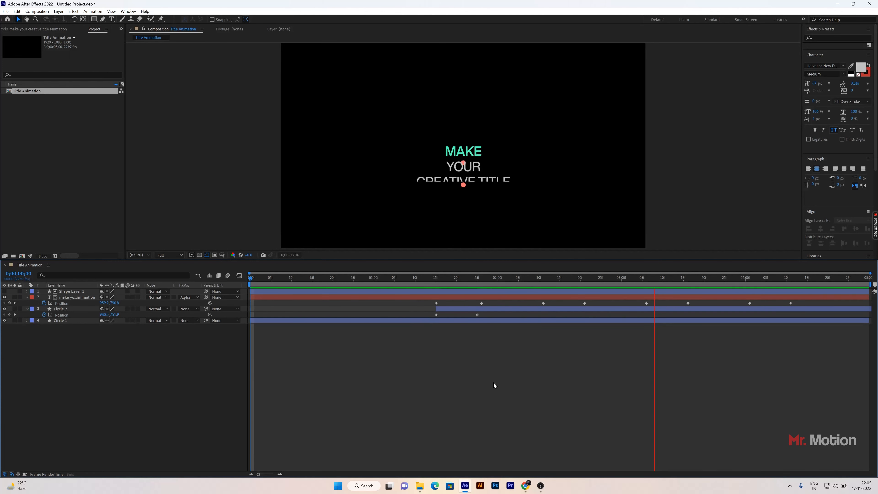
pyautogui.press('space')
# Move the title's second position keyframe to 0;00;01;25, matching Circle 2's second keyframe, and preview from 0;00;01;12
pyautogui.moveTo(481, 303); pyautogui.dragTo(477, 304)
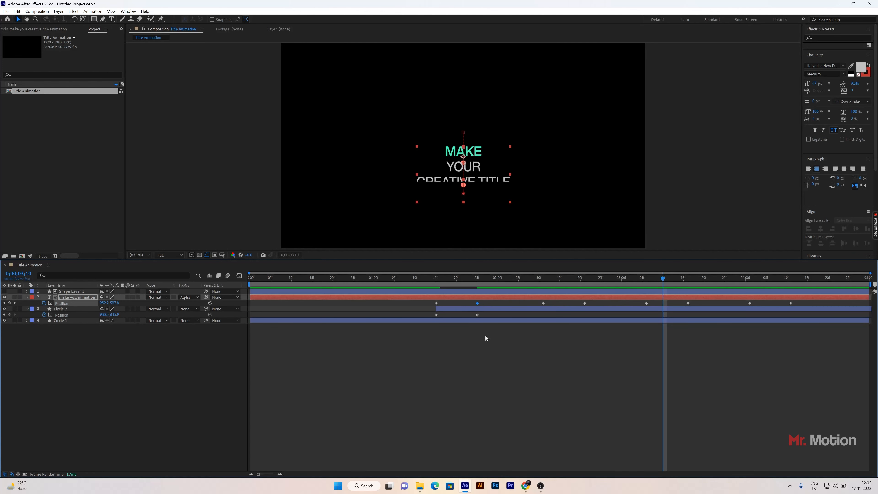
pyautogui.click(488, 349)
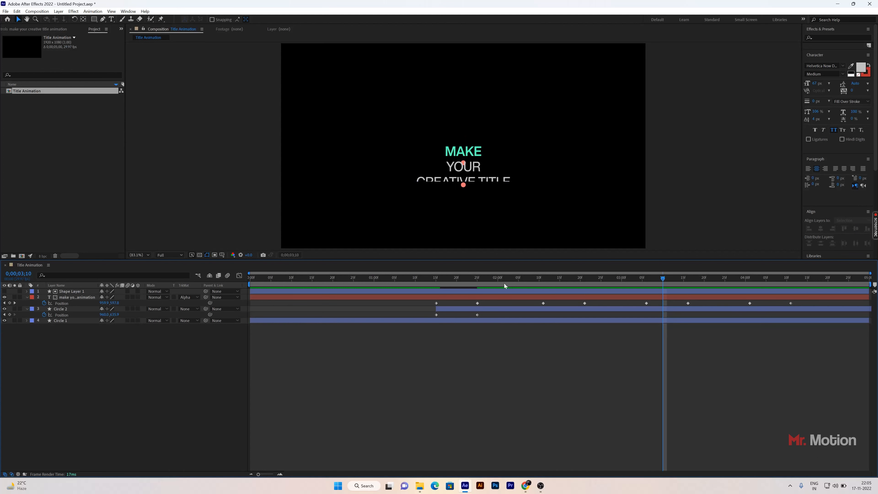
pyautogui.moveTo(663, 277); pyautogui.dragTo(422, 290)
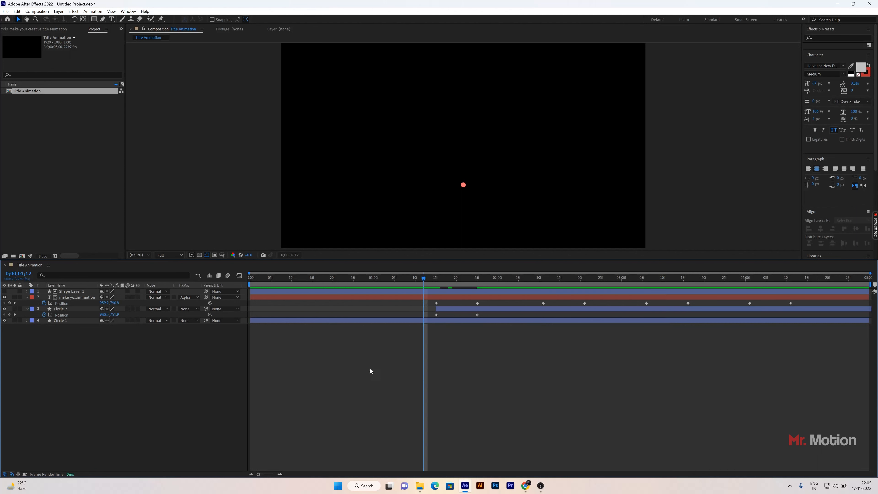
pyautogui.press('space')
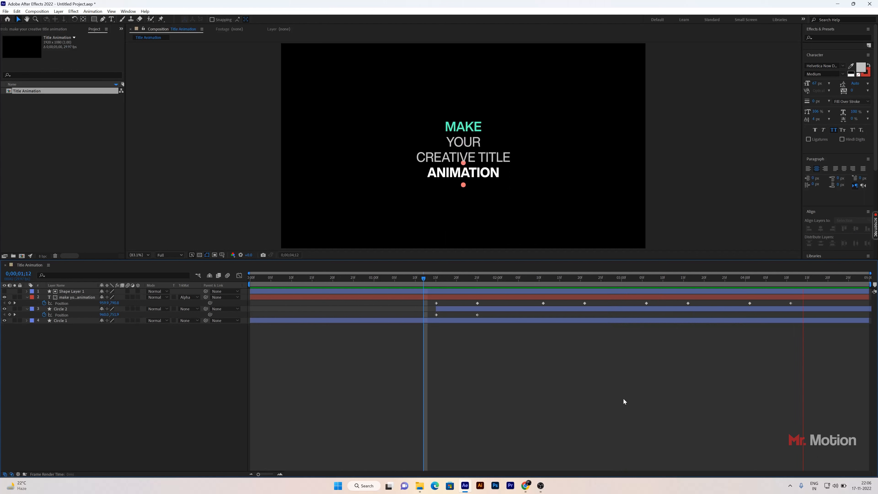
pyautogui.press('space')
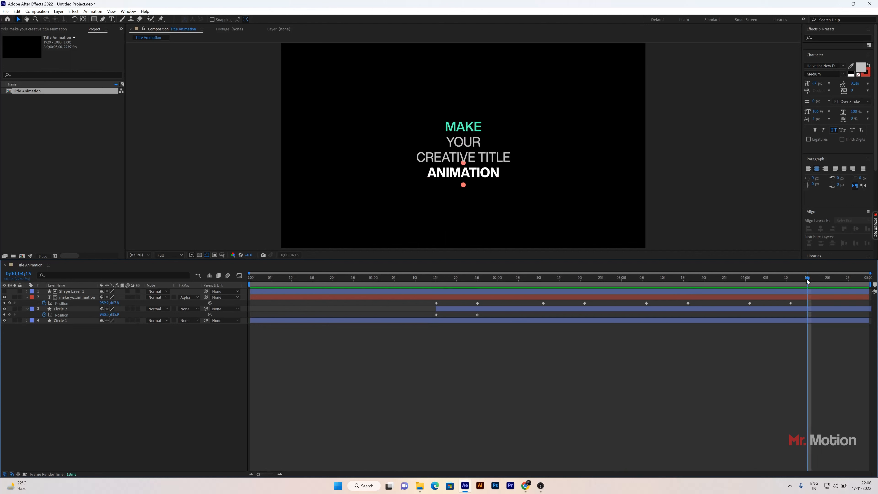
# Hold Circle 2's position from 0;00;01;25 until 0;00;02;11 with a copied keyframe, and raise it to Y about 552 at 0;00;02;21
pyautogui.moveTo(807, 278); pyautogui.dragTo(477, 296)
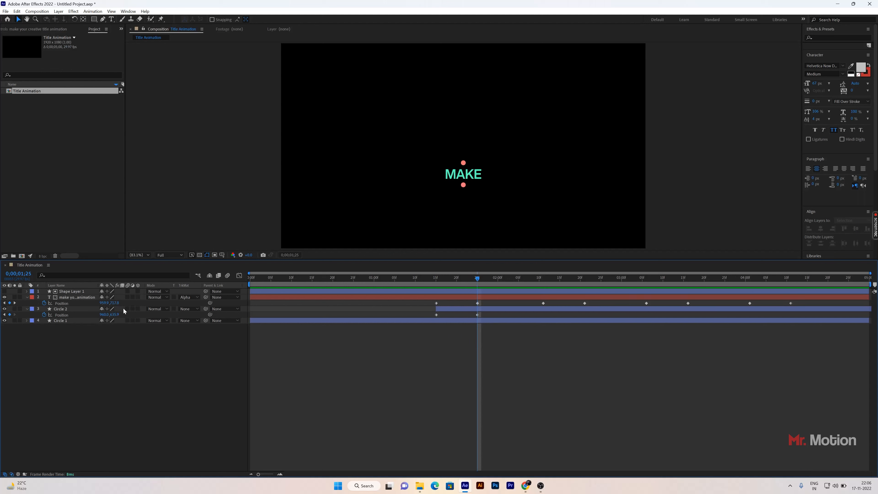
pyautogui.click(73, 309)
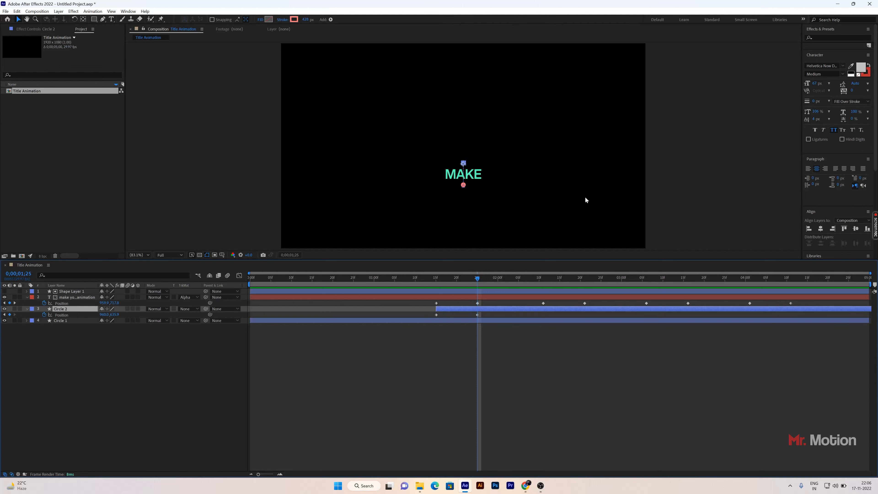
pyautogui.moveTo(483, 312); pyautogui.dragTo(473, 316)
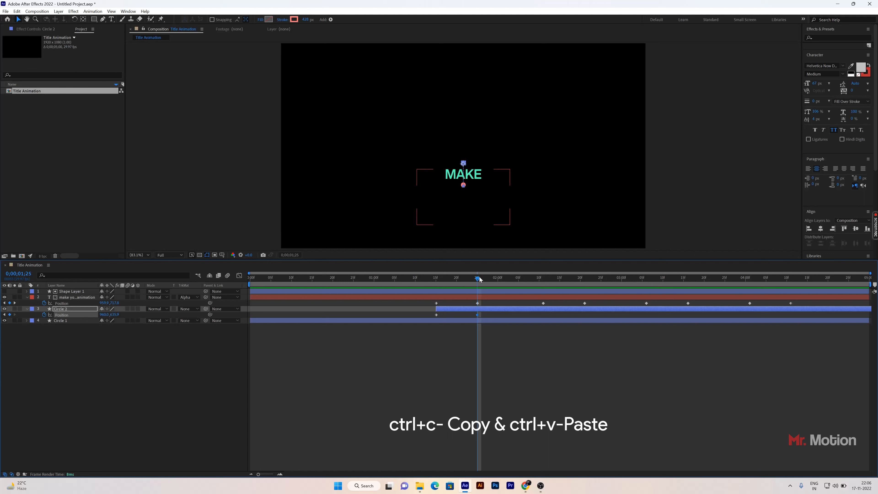
pyautogui.moveTo(514, 283); pyautogui.dragTo(542, 282)
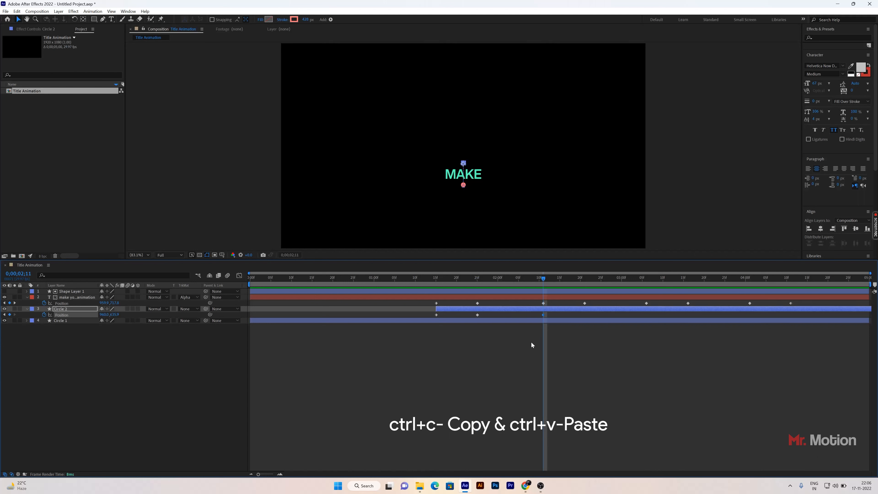
pyautogui.moveTo(547, 282); pyautogui.dragTo(586, 281)
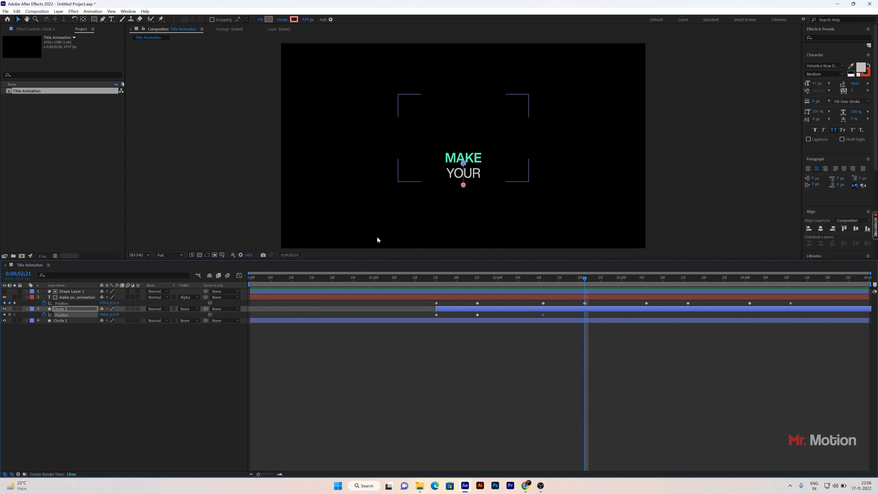
pyautogui.moveTo(114, 314); pyautogui.dragTo(85, 314)
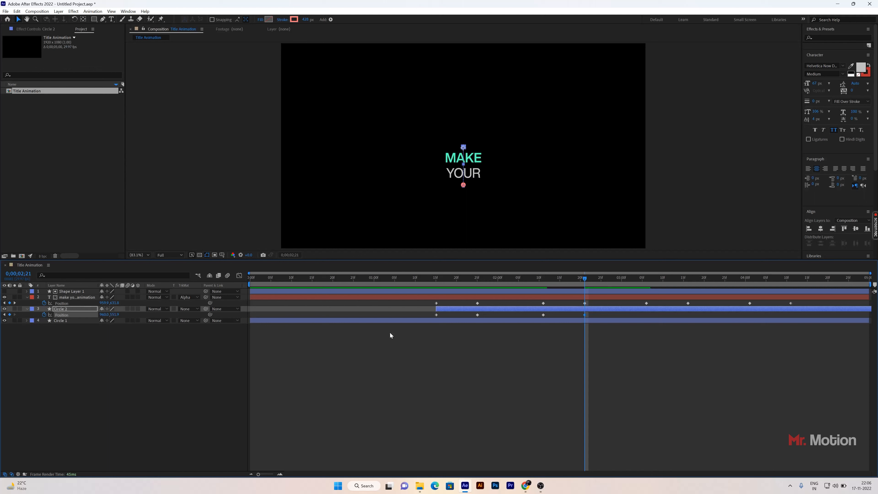
pyautogui.click(440, 404)
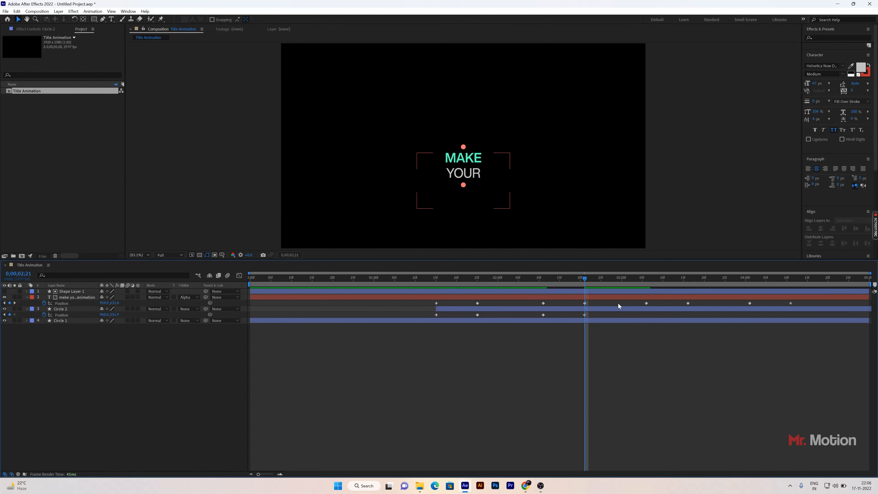
# Copy Circle 2's latest position keyframe to 0;00;03;06 as a hold, and raise the dot to Y about 472 at 0;00;03;16
pyautogui.moveTo(591, 315); pyautogui.dragTo(579, 319)
pyautogui.moveTo(585, 279); pyautogui.dragTo(646, 279)
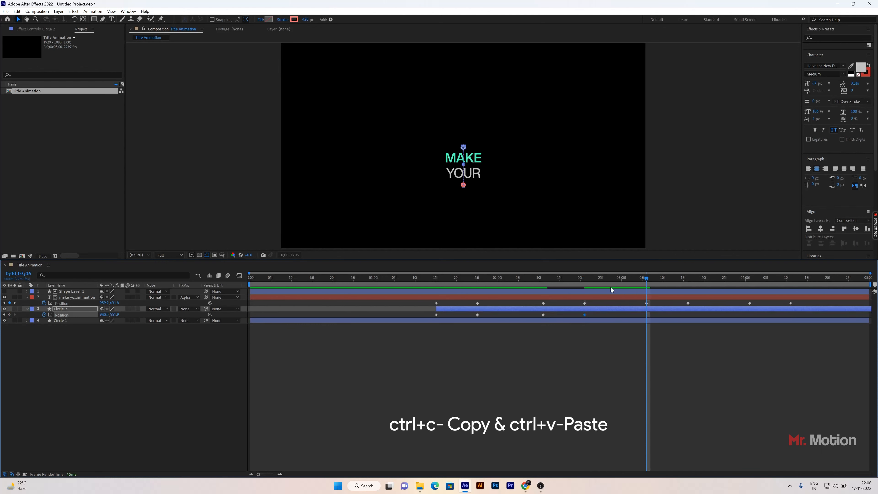
pyautogui.moveTo(648, 281); pyautogui.dragTo(687, 280)
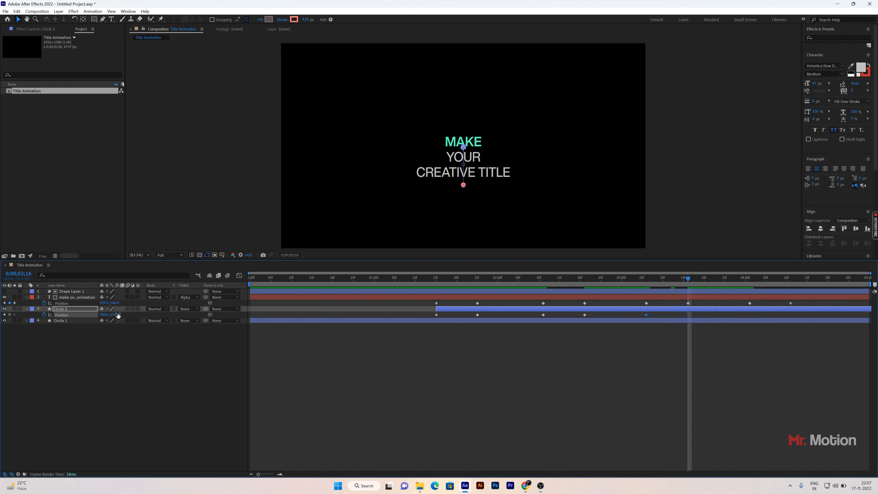
pyautogui.moveTo(108, 315); pyautogui.dragTo(88, 315)
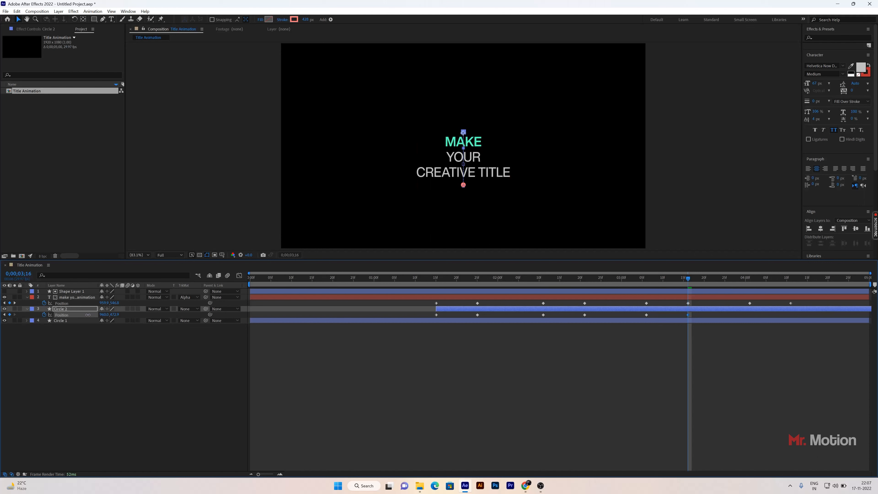
pyautogui.click(643, 388)
# Hold Circle 2's position until 0;00;04;01 with a copied keyframe, and raise it to Y about 390 at 0;00;04;11
pyautogui.moveTo(696, 314); pyautogui.dragTo(678, 318)
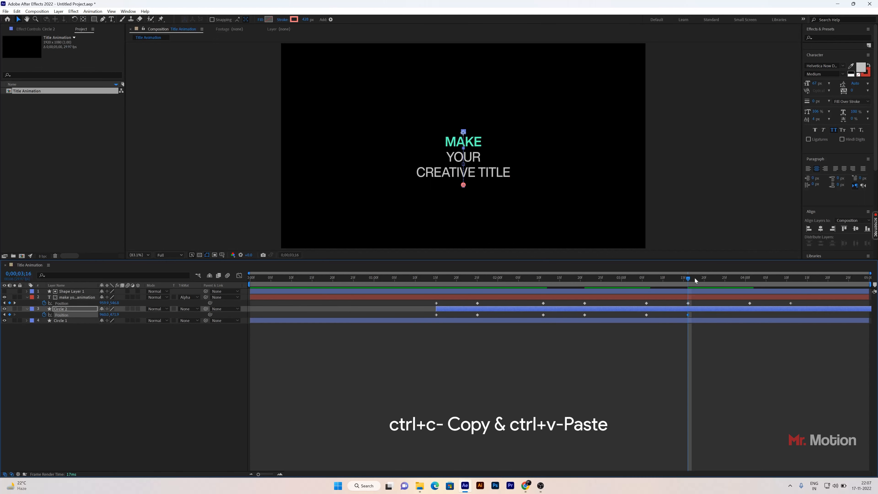
pyautogui.click(754, 277)
pyautogui.click(749, 280)
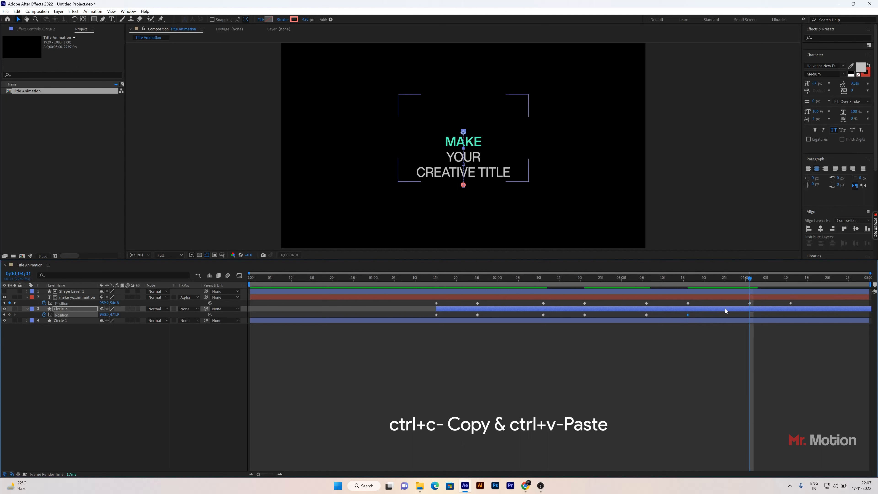
pyautogui.click(740, 345)
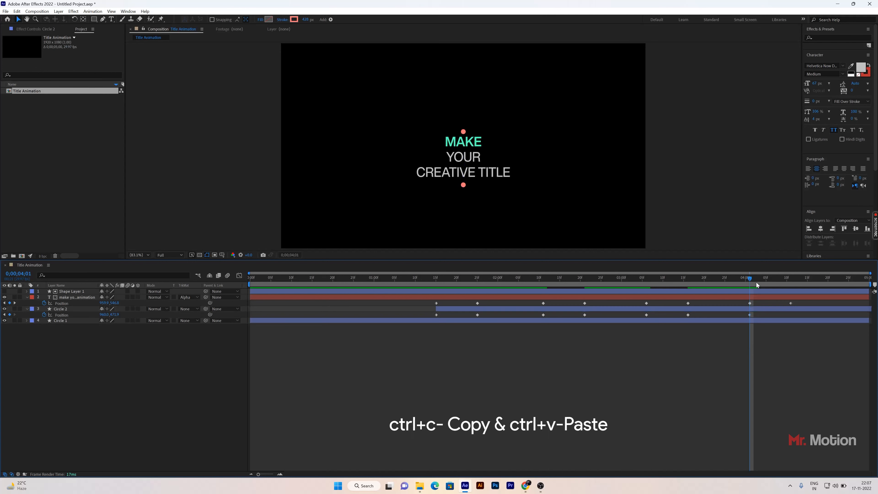
pyautogui.click(765, 278)
pyautogui.click(791, 278)
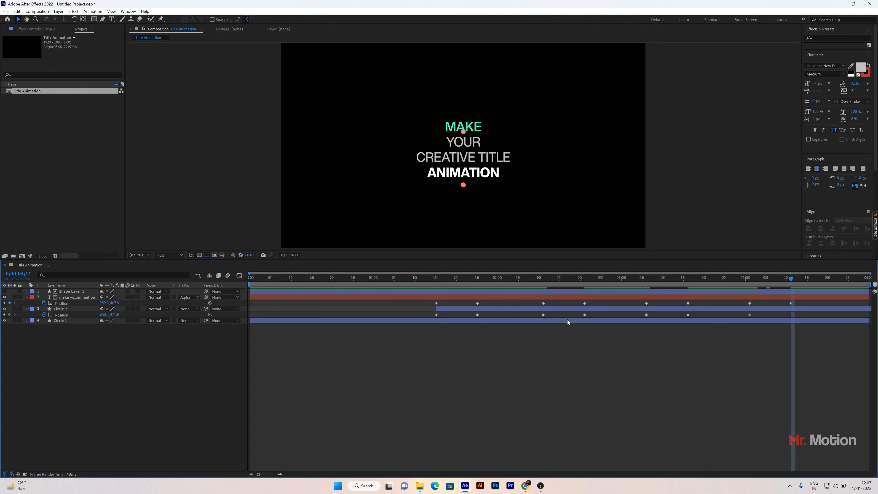
pyautogui.moveTo(114, 314); pyautogui.dragTo(84, 322)
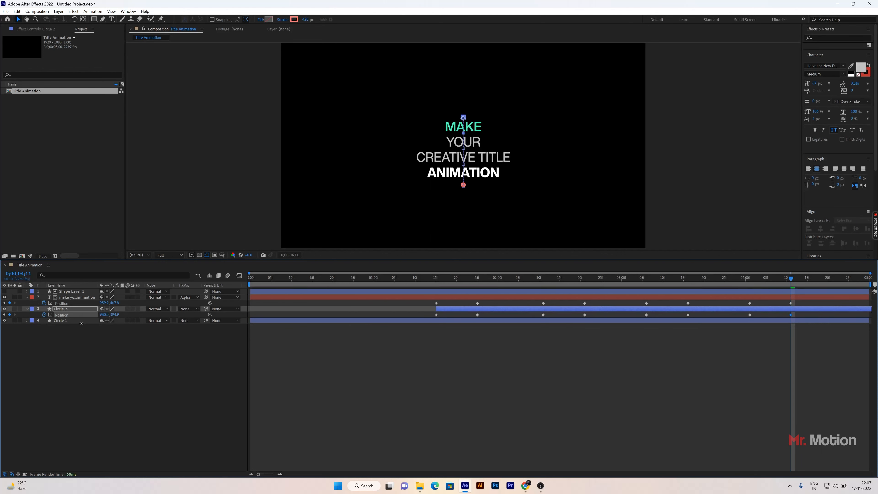
pyautogui.click(376, 396)
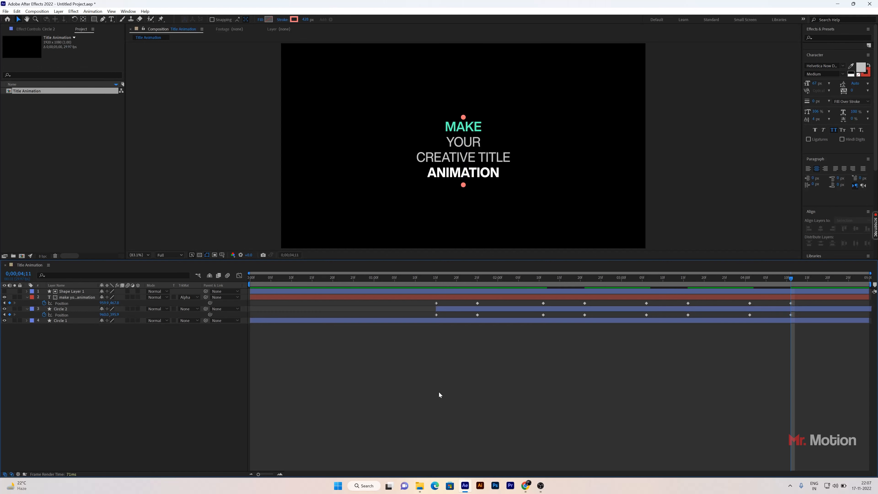
pyautogui.moveTo(116, 317); pyautogui.dragTo(114, 315)
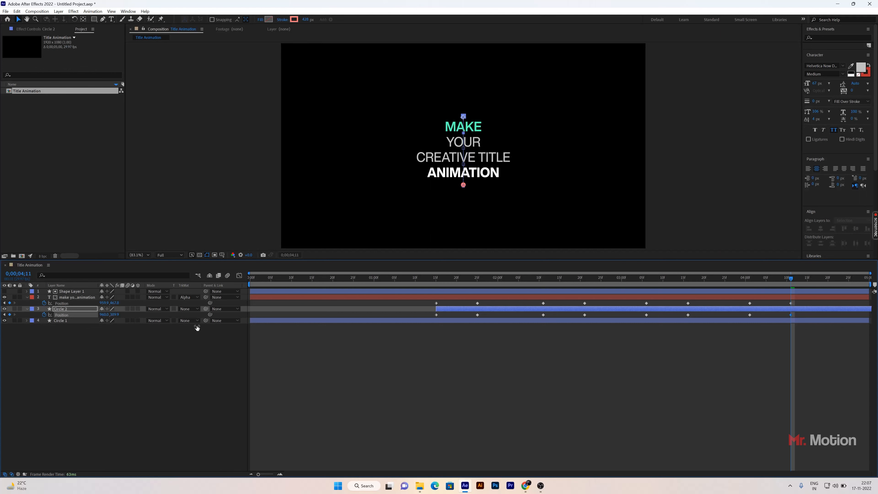
pyautogui.click(439, 384)
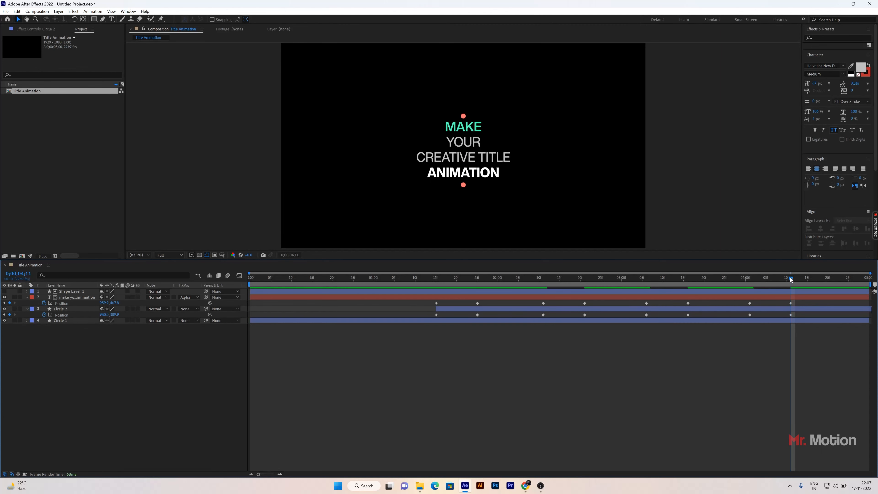
# Play the composition from the start to check the upper dot's movement against the title lines
pyautogui.press('Home')
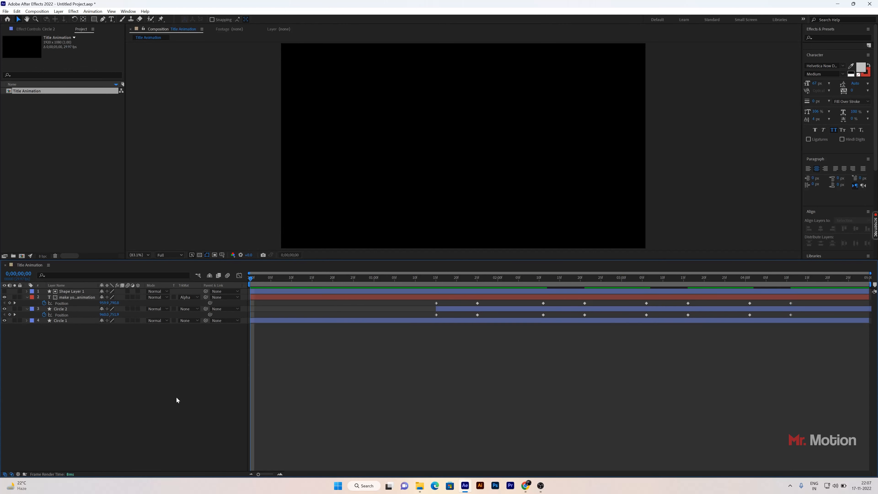
pyautogui.press('space')
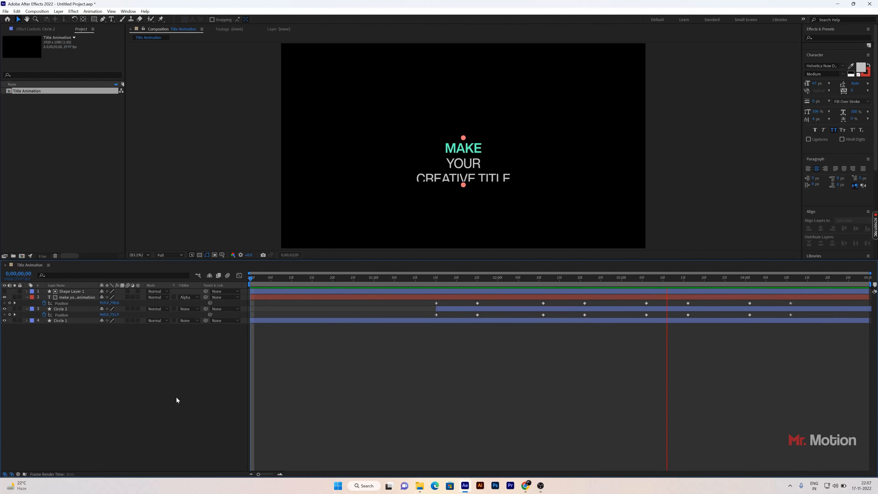
pyautogui.press('space')
# Collapse the title and Circle 2 layers, and reveal the keyframed properties of all four layers
pyautogui.click(27, 297)
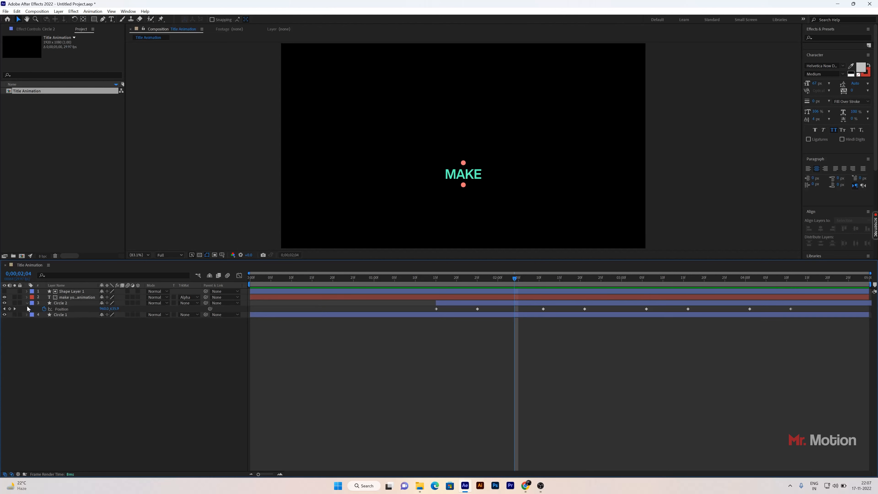
pyautogui.click(27, 303)
pyautogui.moveTo(89, 367); pyautogui.dragTo(73, 284)
pyautogui.press('u')
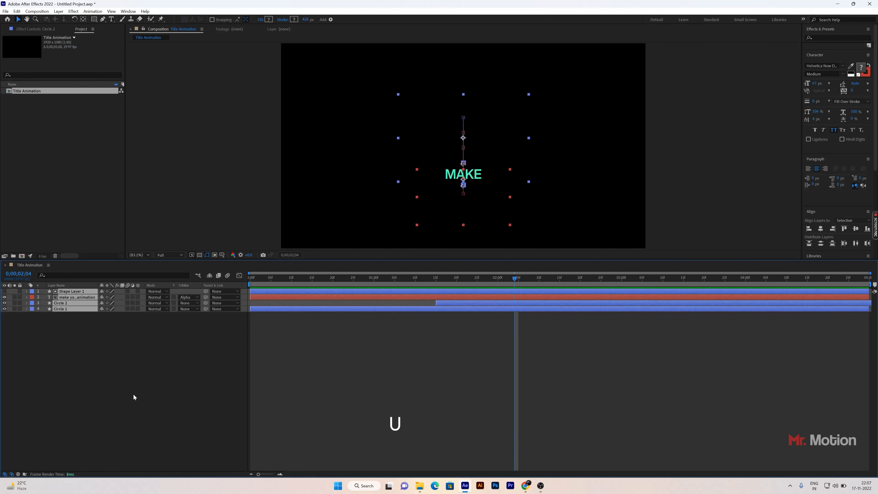
pyautogui.click(440, 403)
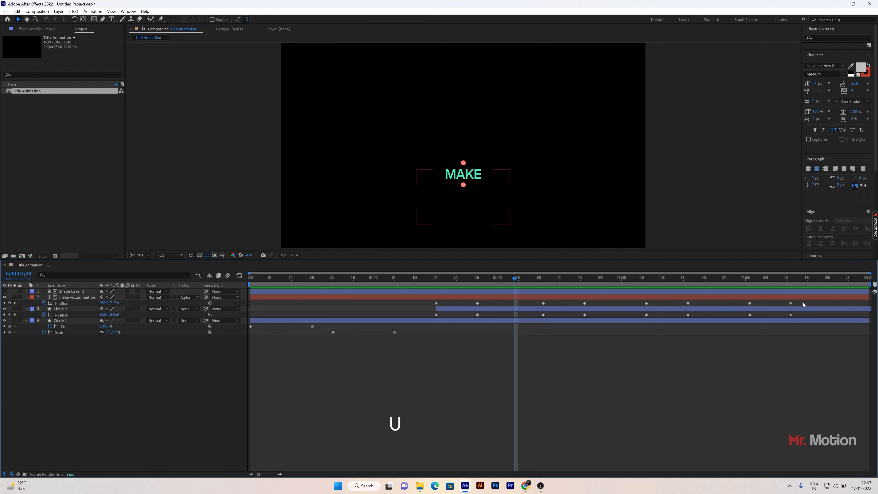
# Apply Easy Ease to all the revealed keyframes of the title, Circle 2 and Circle 1 layers
pyautogui.moveTo(802, 302); pyautogui.dragTo(246, 340)
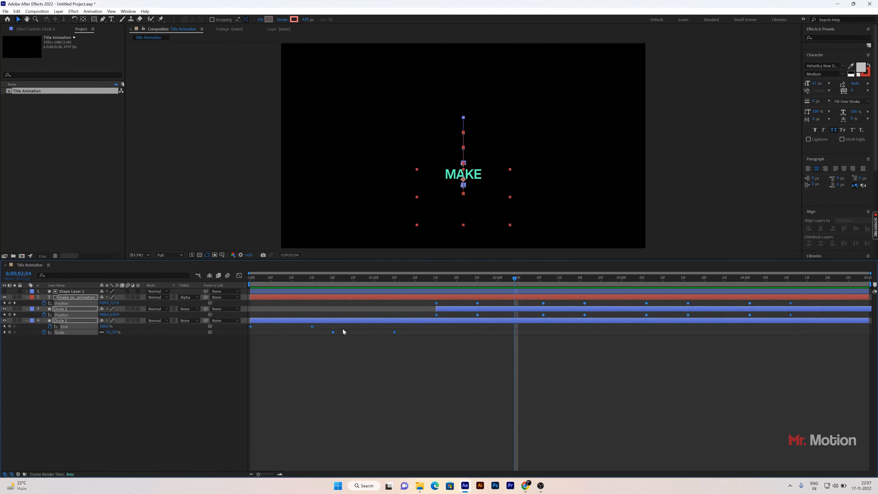
pyautogui.rightClick(394, 332)
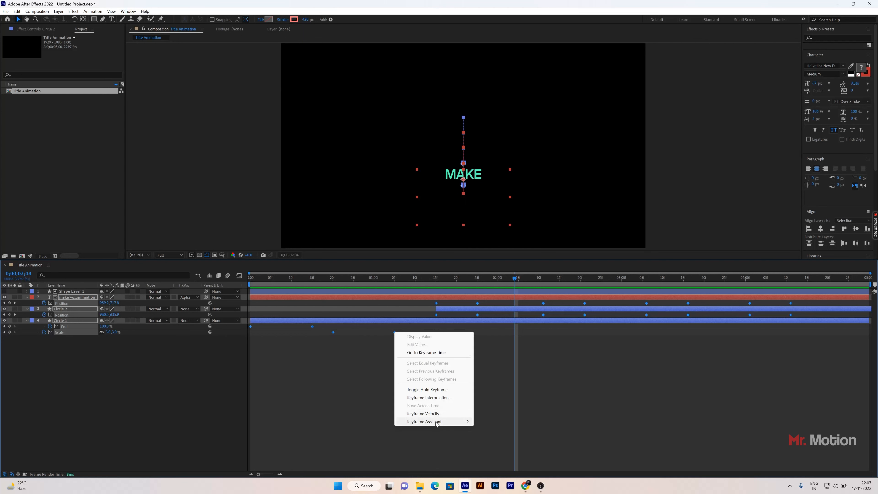
pyautogui.moveTo(435, 421)
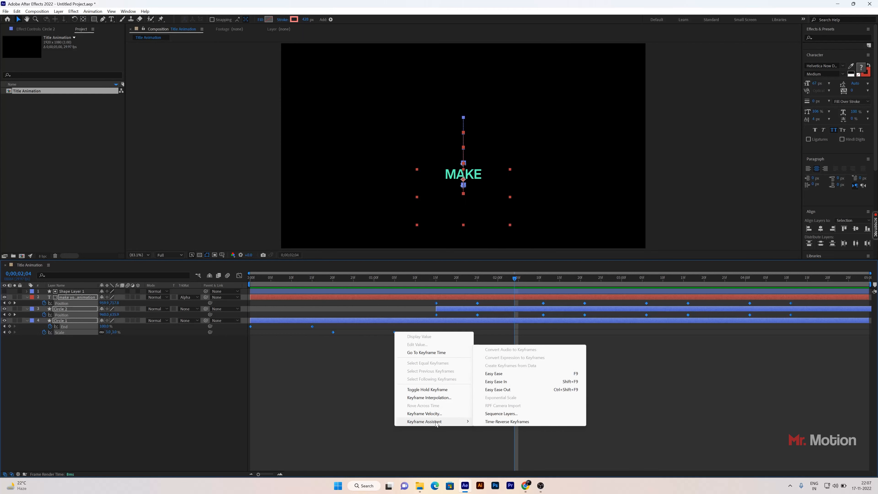
pyautogui.click(498, 373)
# In the speed graph, reshape all four position moves of the title and Circle 2 into early sharp peaks with long slow-down tails
pyautogui.click(239, 275)
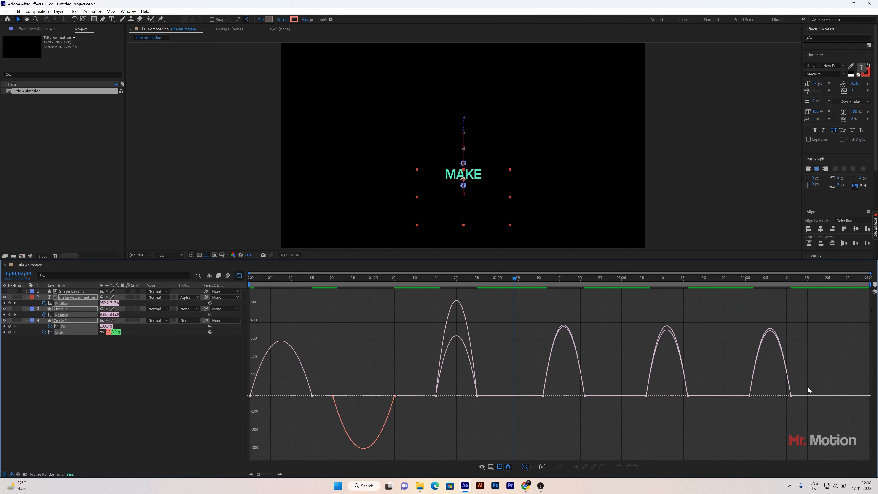
pyautogui.moveTo(807, 387); pyautogui.dragTo(769, 398)
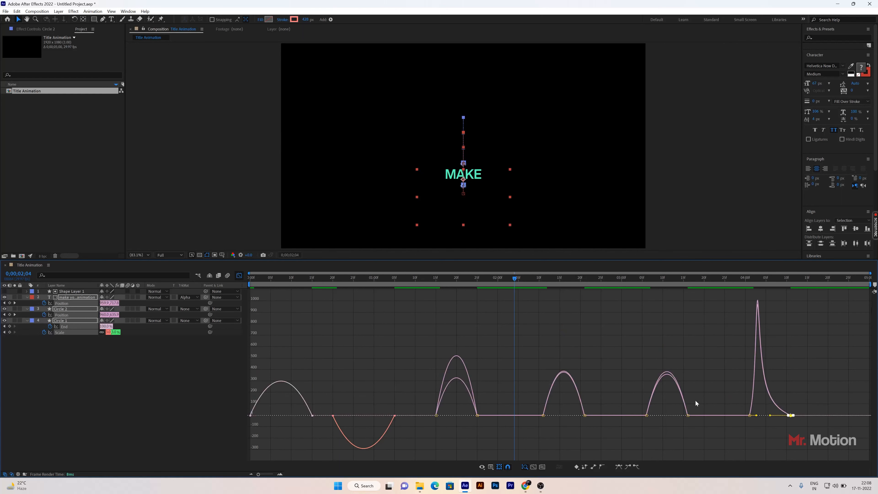
pyautogui.moveTo(695, 407); pyautogui.dragTo(666, 416)
pyautogui.moveTo(592, 408); pyautogui.dragTo(570, 423)
pyautogui.moveTo(485, 408); pyautogui.dragTo(456, 418)
# Lengthen the slow-down at the end of Circle 1's Scale and End speed curves by extending their final keyframe handles
pyautogui.click(383, 423)
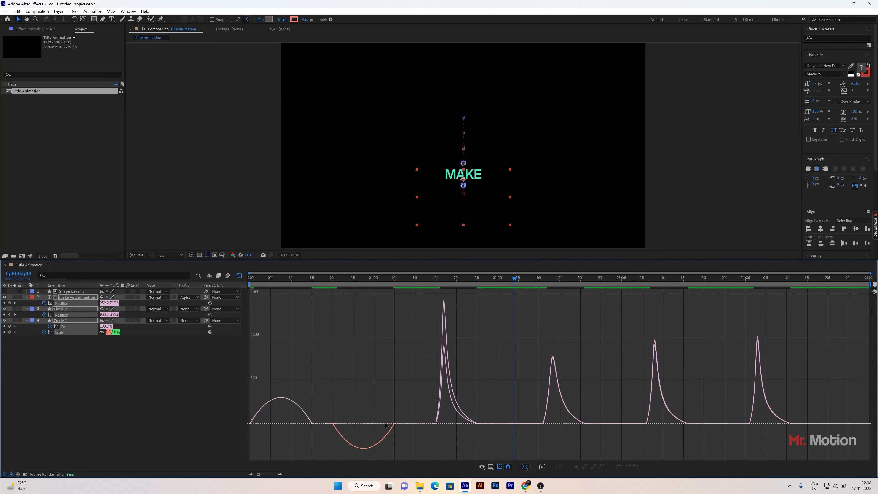
pyautogui.moveTo(375, 419); pyautogui.dragTo(356, 424)
pyautogui.moveTo(320, 403); pyautogui.dragTo(286, 409)
# Return to the keyframe timeline and play the composition from the start to check the eased motion
pyautogui.click(239, 276)
pyautogui.press('Home')
pyautogui.press('space')
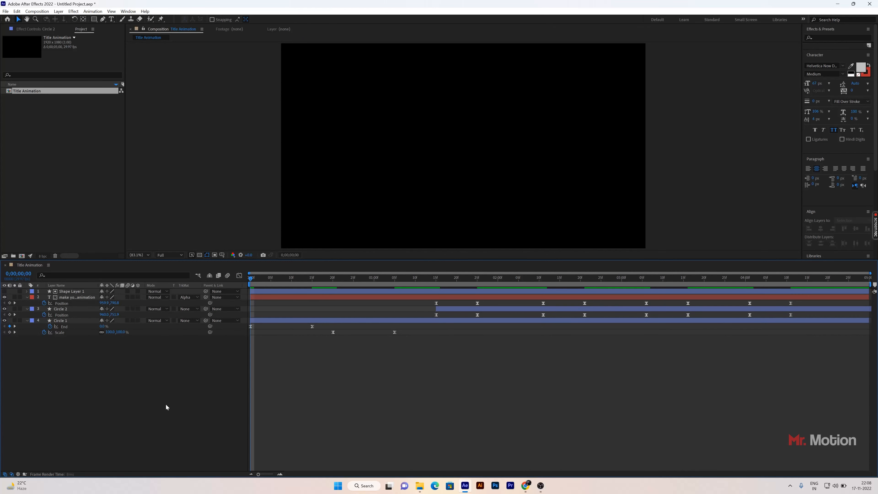